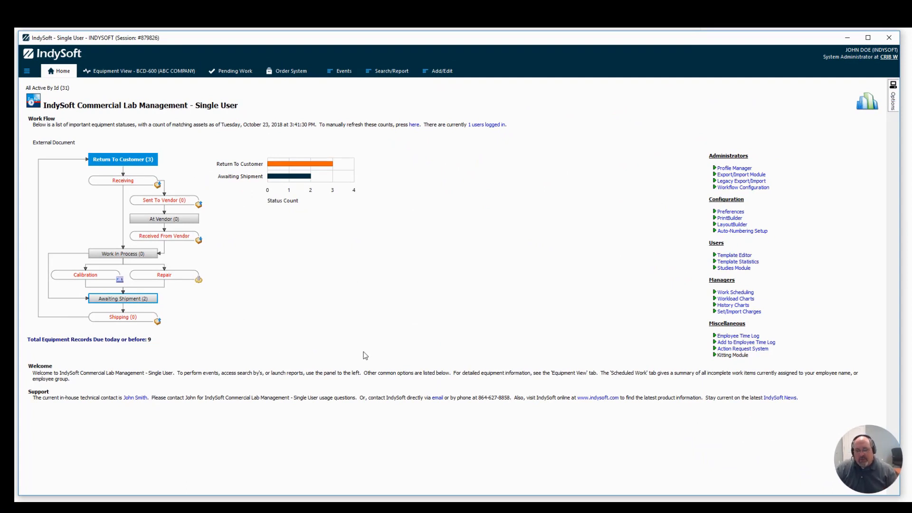
- Set the barcode termination character to CR in the external device preferences for the user and location, and save
left_click(729, 212)
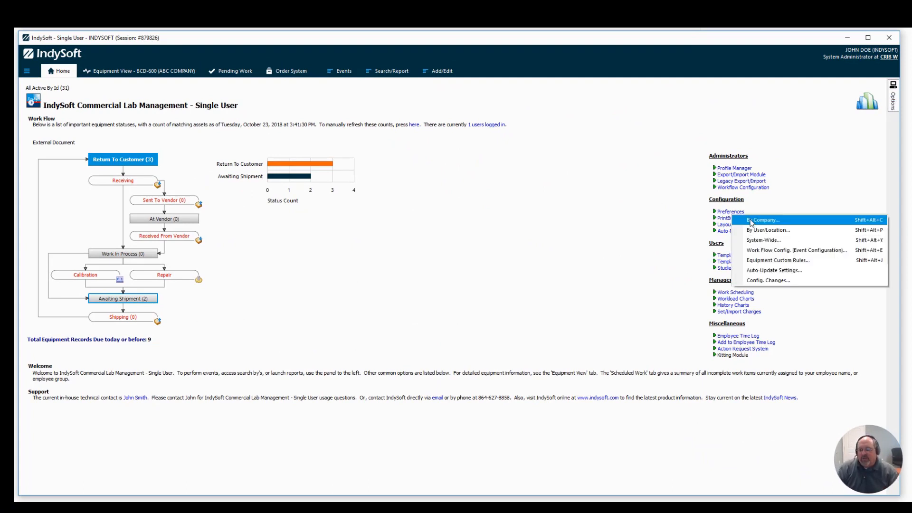
left_click(759, 230)
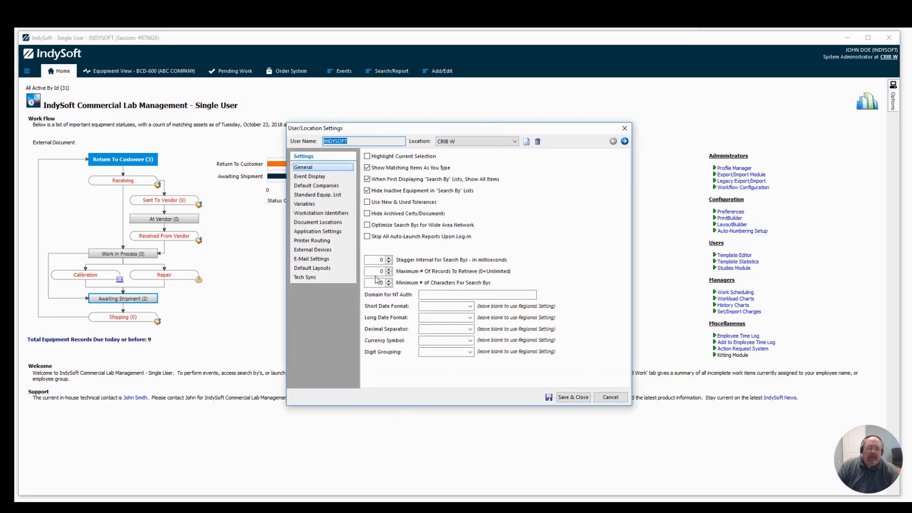
left_click(311, 249)
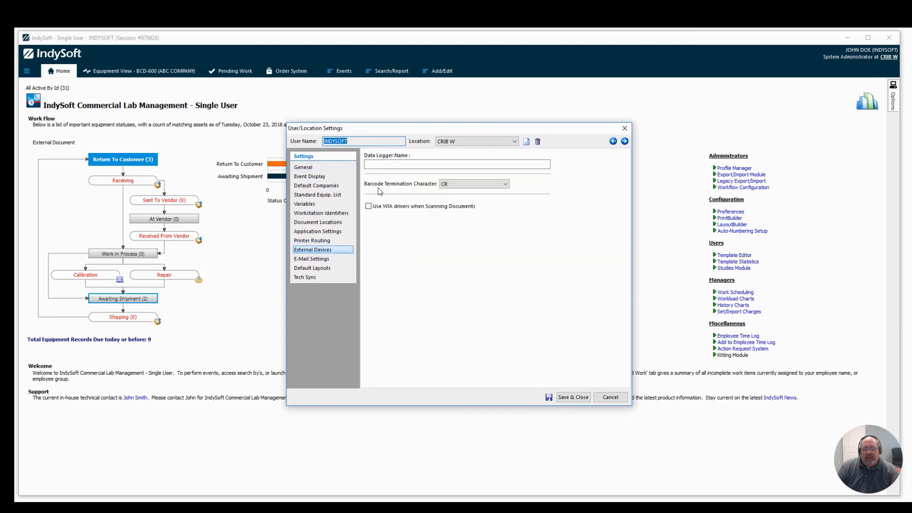
left_click(447, 188)
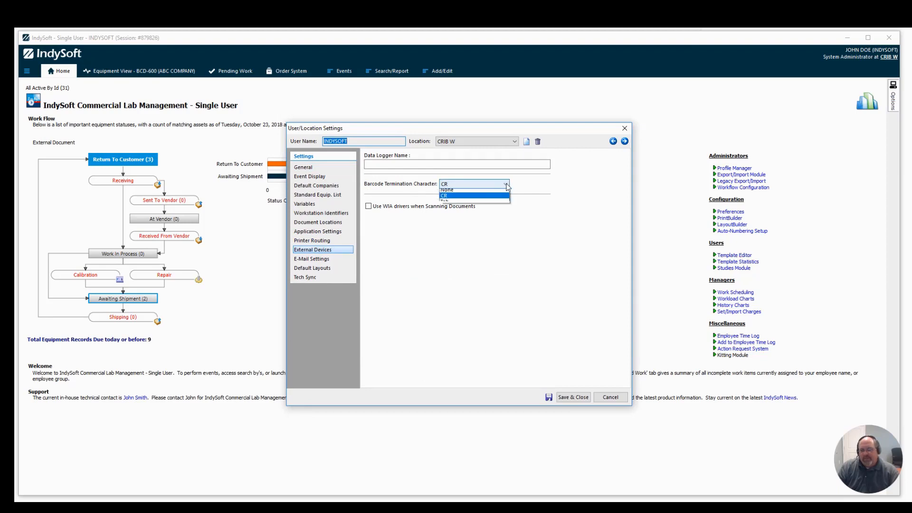
left_click(450, 199)
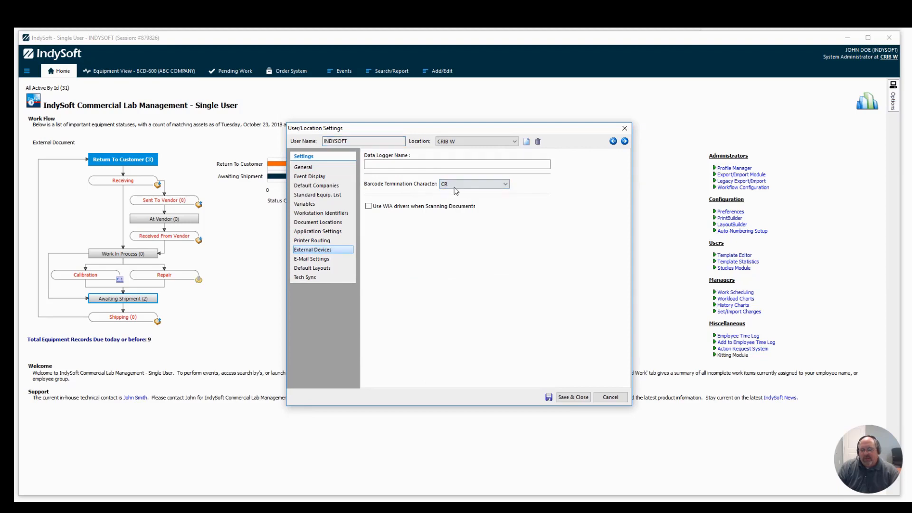
left_click(574, 399)
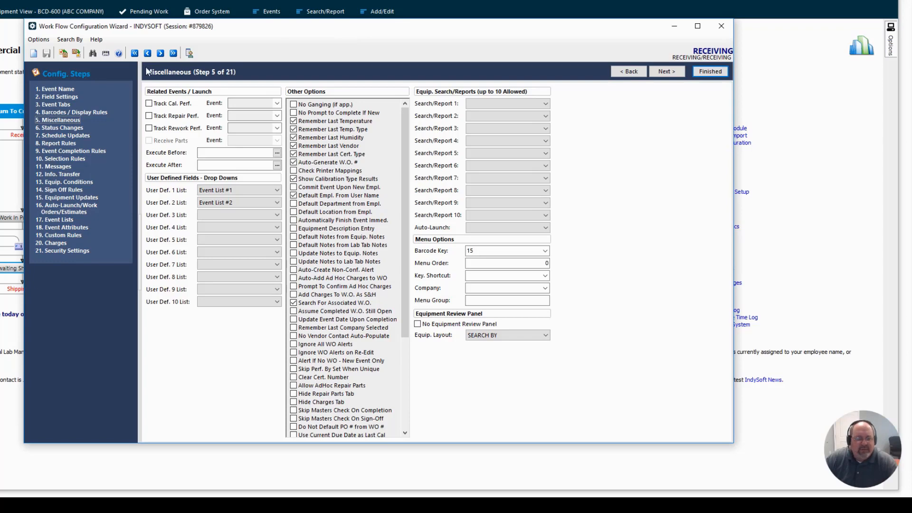
- Try switching the Serial Number barcode on and off in the Receiving event's barcode and display rules
left_click(54, 113)
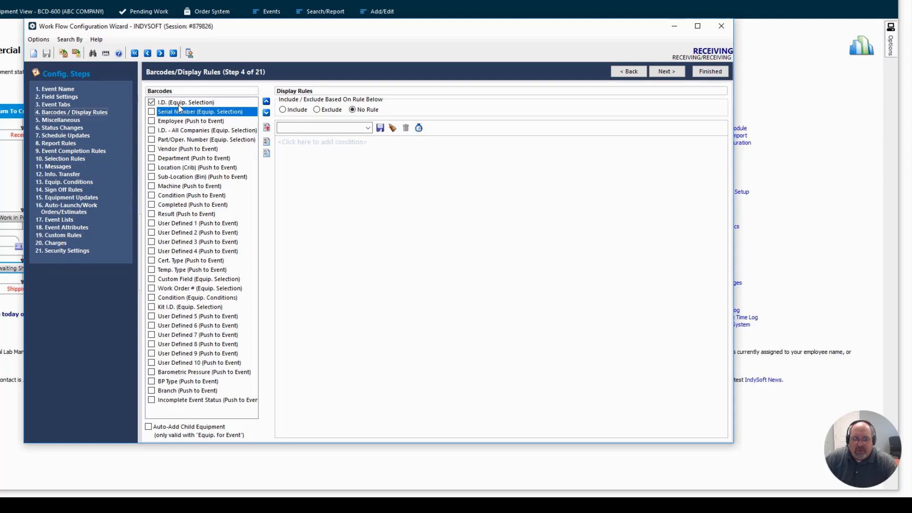
left_click(151, 112)
left_click(151, 111)
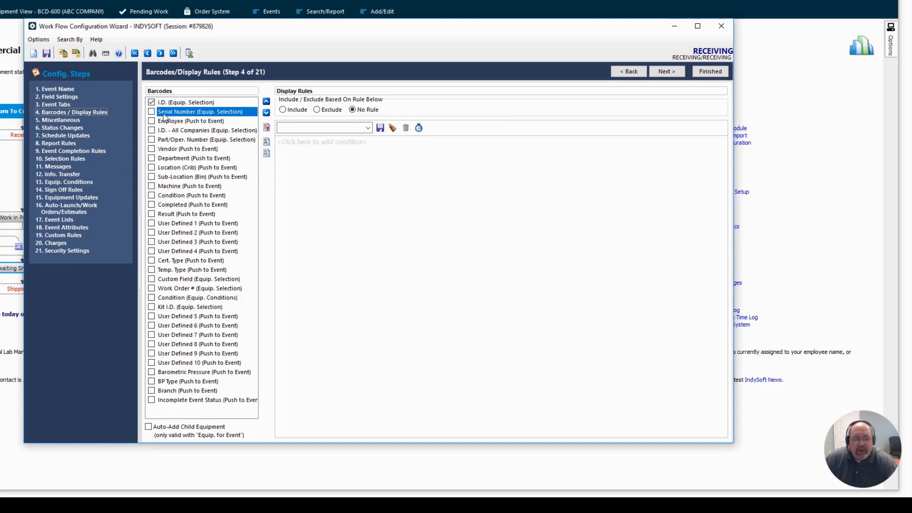
- Try enabling the Vendor barcode and moving it up and down the barcode order, then toggle Serial Number on and off
left_click(188, 149)
left_click(152, 148)
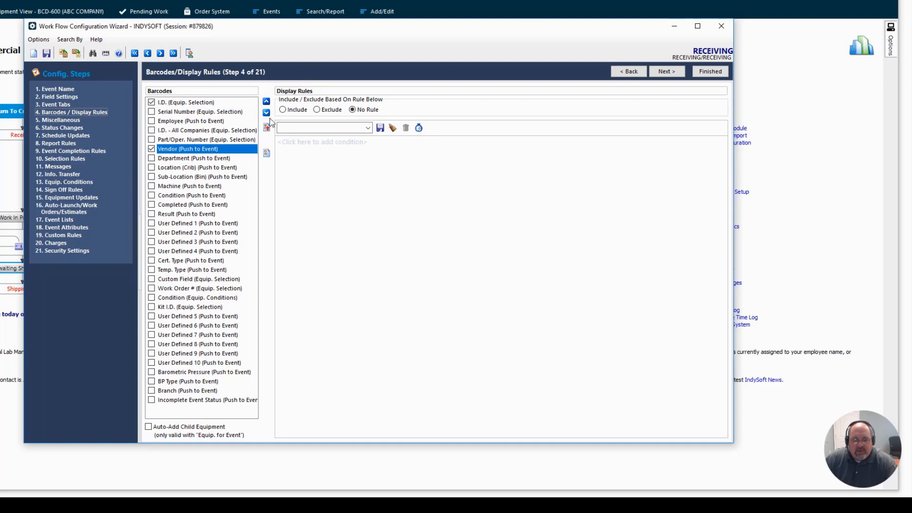
left_click(267, 103)
left_click(266, 103)
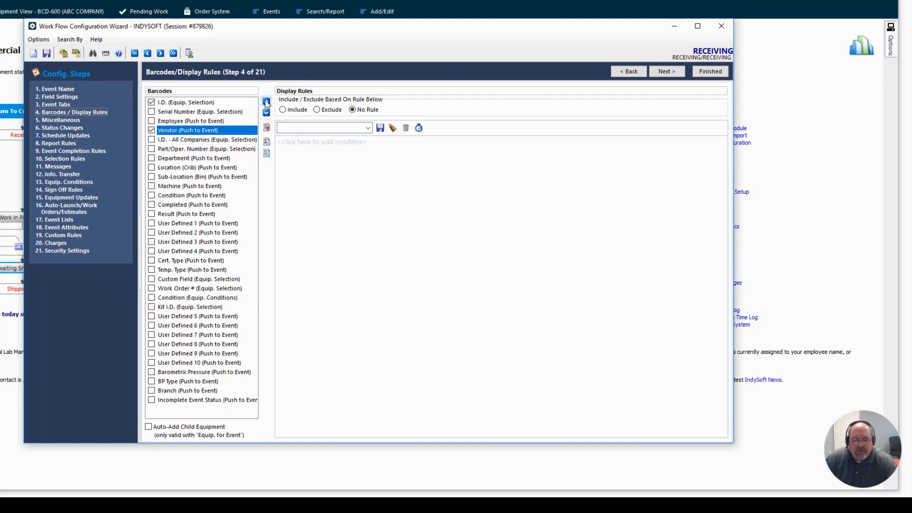
left_click(267, 103)
left_click(267, 103)
left_click(267, 113)
left_click(266, 112)
left_click(266, 112)
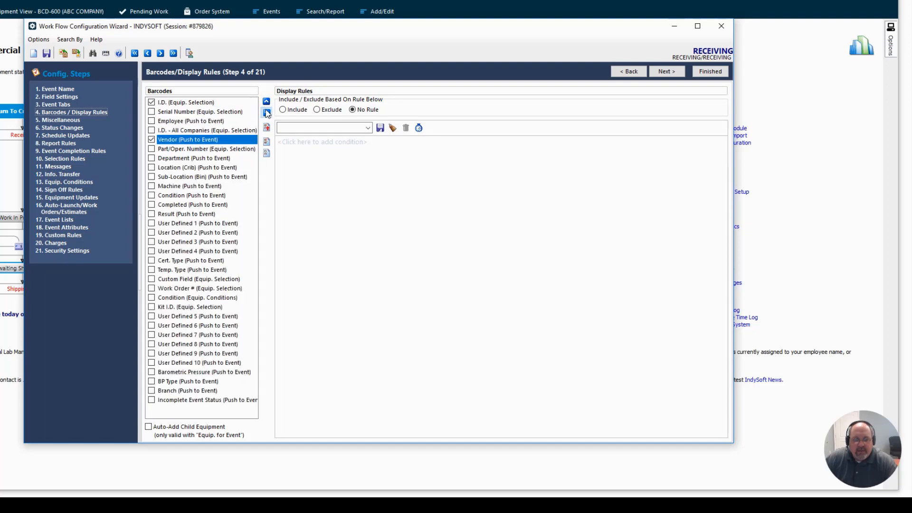
left_click(266, 113)
left_click(267, 112)
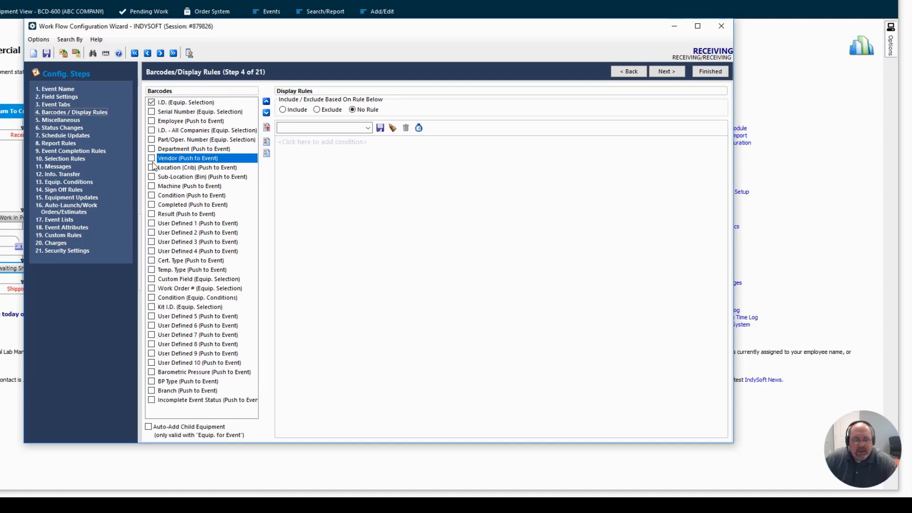
left_click(152, 113)
left_click(152, 112)
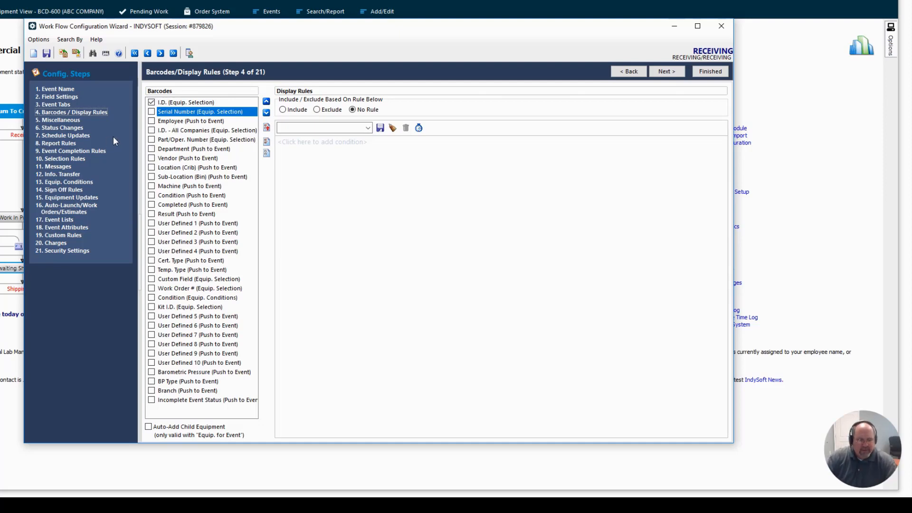
- Set the Receiving event's barcode key to 15 in its miscellaneous settings
left_click(61, 122)
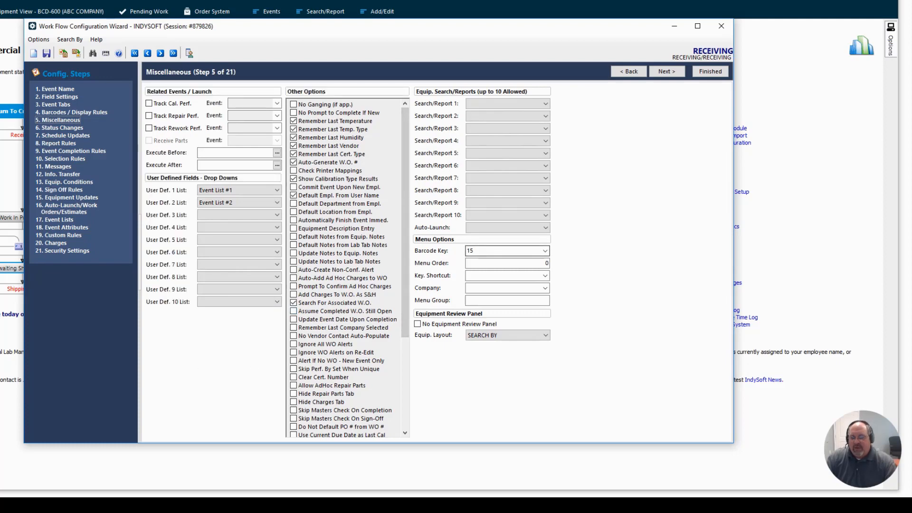
left_click(546, 252)
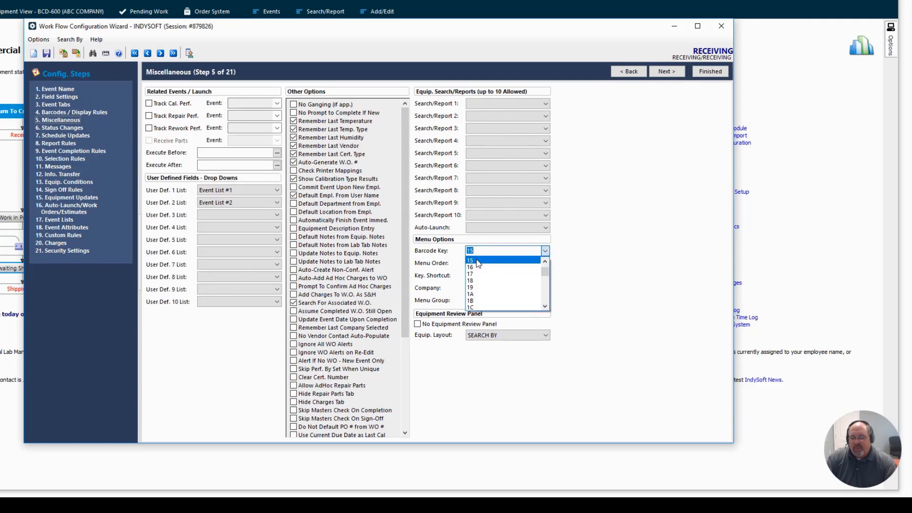
left_click(478, 263)
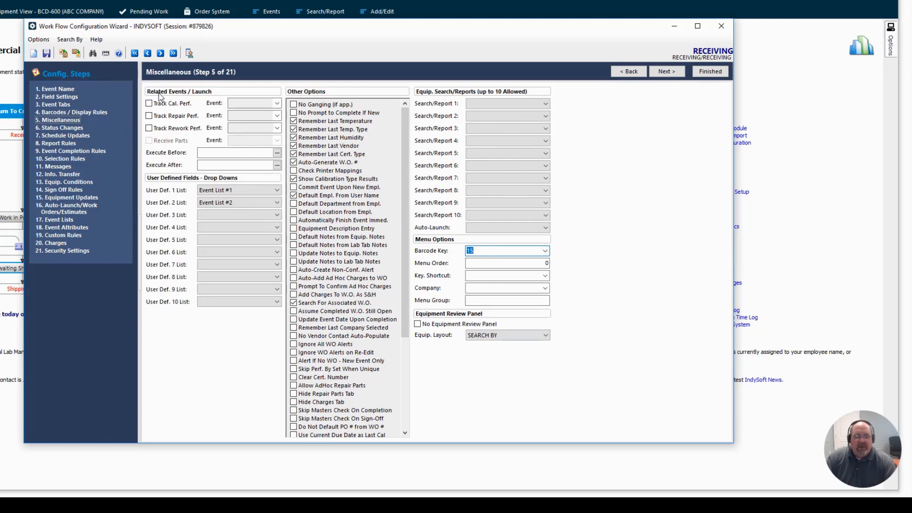
- Save the Receiving event configuration with the check-in note "aaaa"
left_click(47, 53)
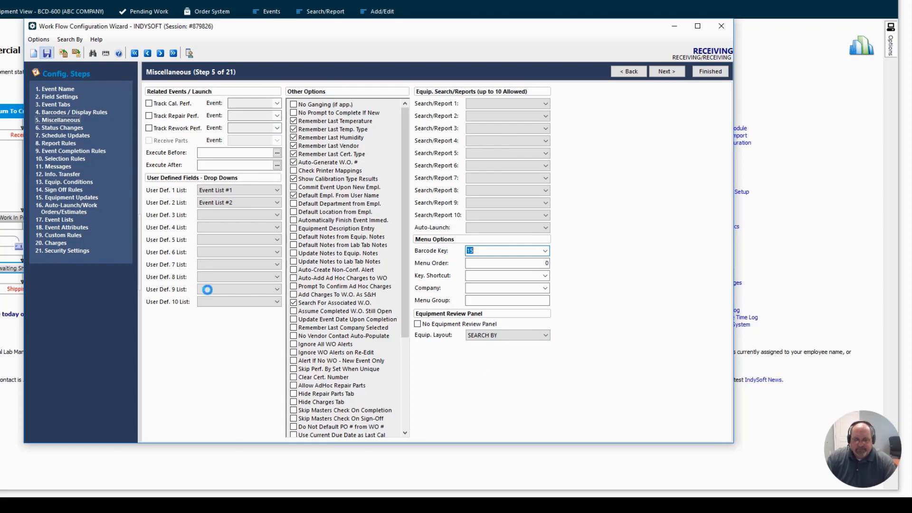
type("aa")
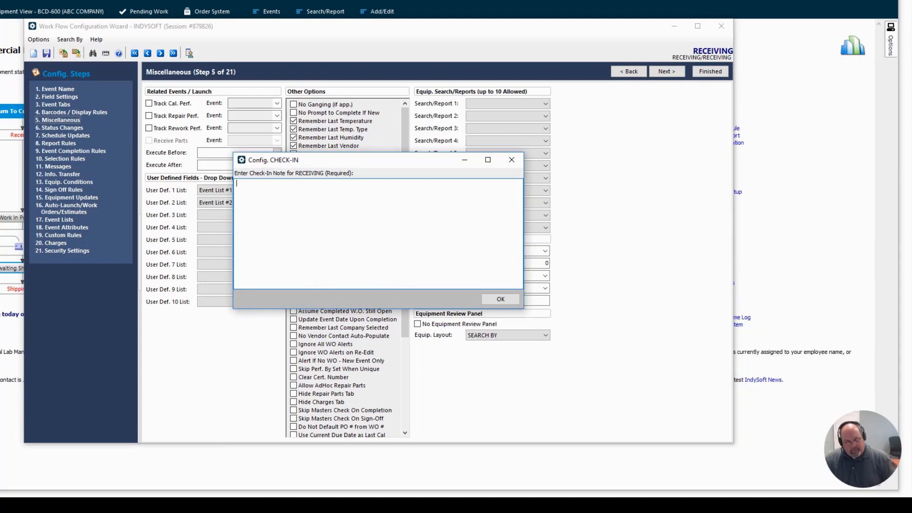
type("aaaa")
left_click(501, 299)
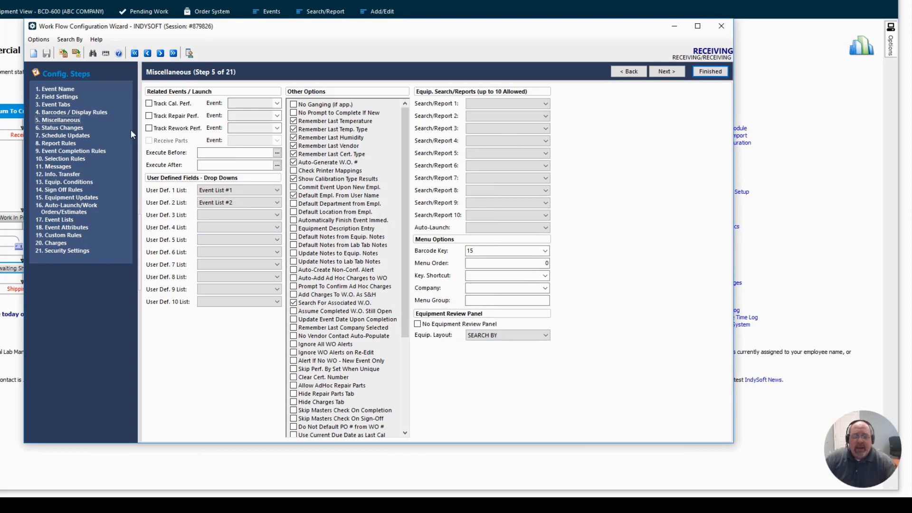
- Start printing event barcodes and add BACK BUTTON, CANCEL BUTTON and NEXT BUTTON to the print selection
left_click(105, 54)
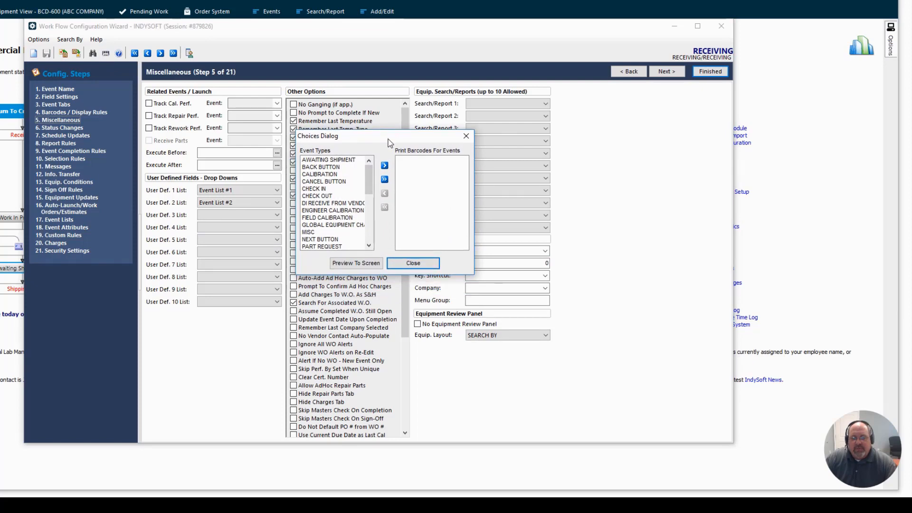
left_click(324, 168)
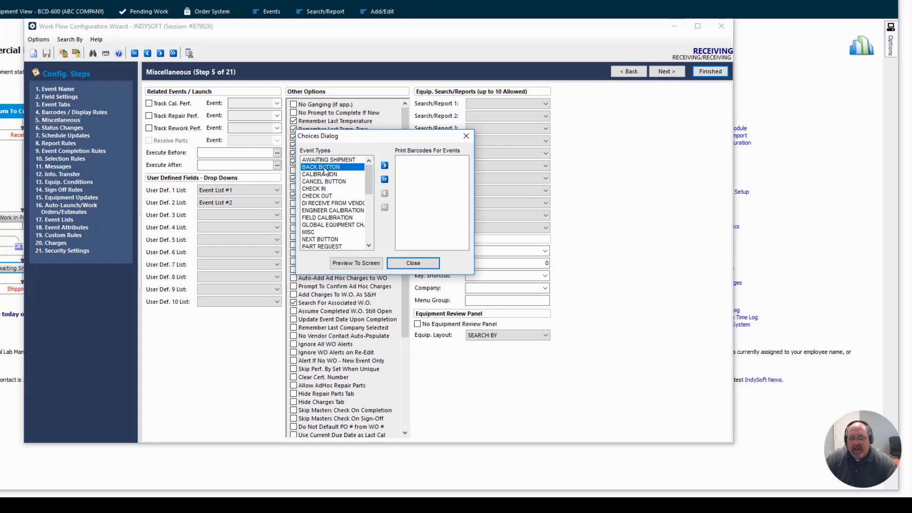
left_click(385, 166)
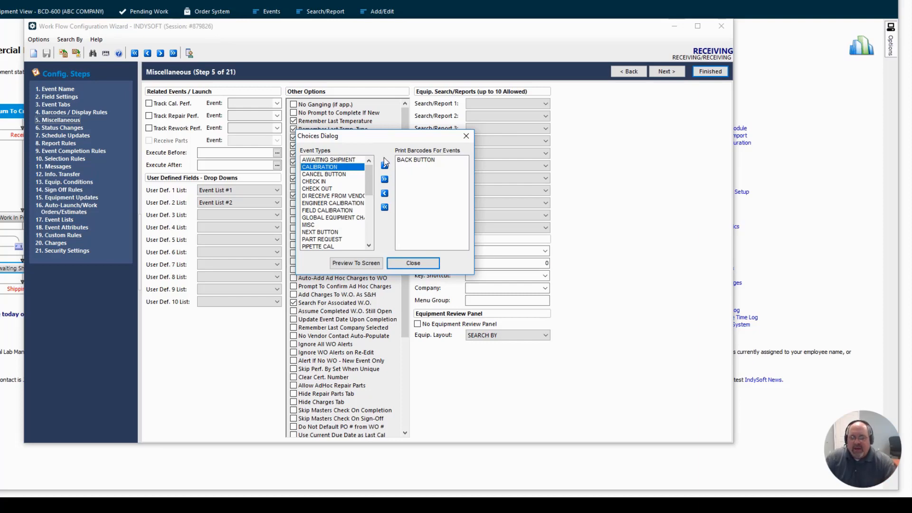
left_click(336, 174)
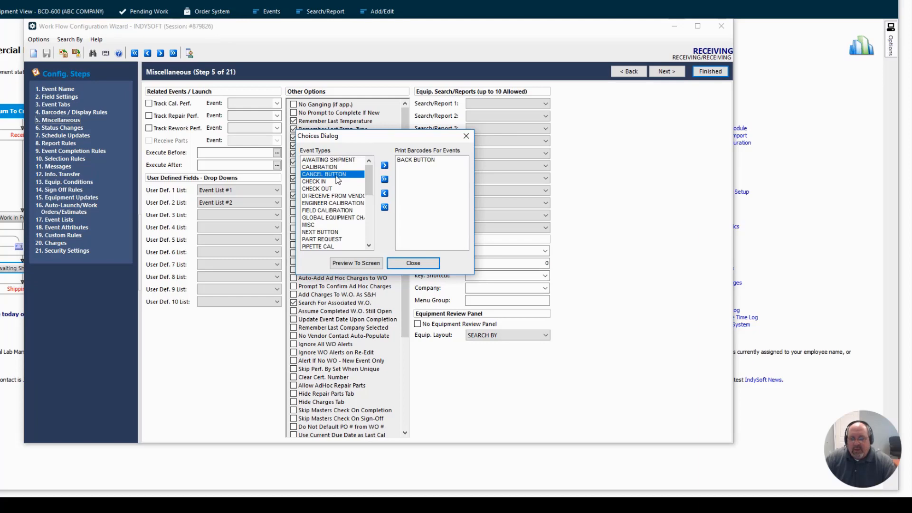
left_click(385, 166)
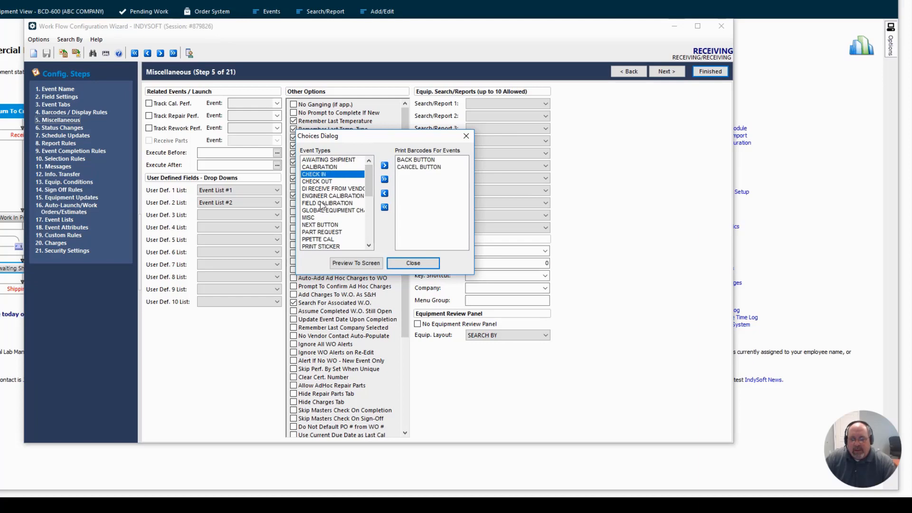
left_click(321, 225)
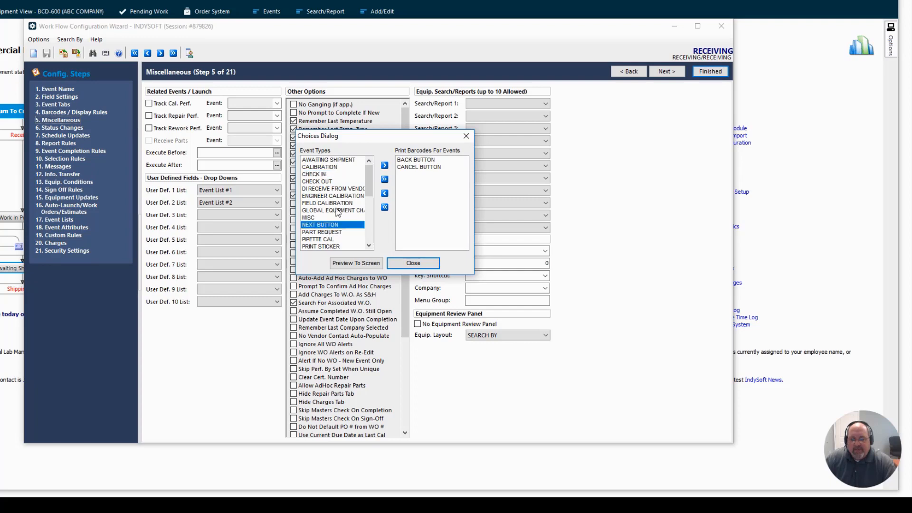
left_click(385, 165)
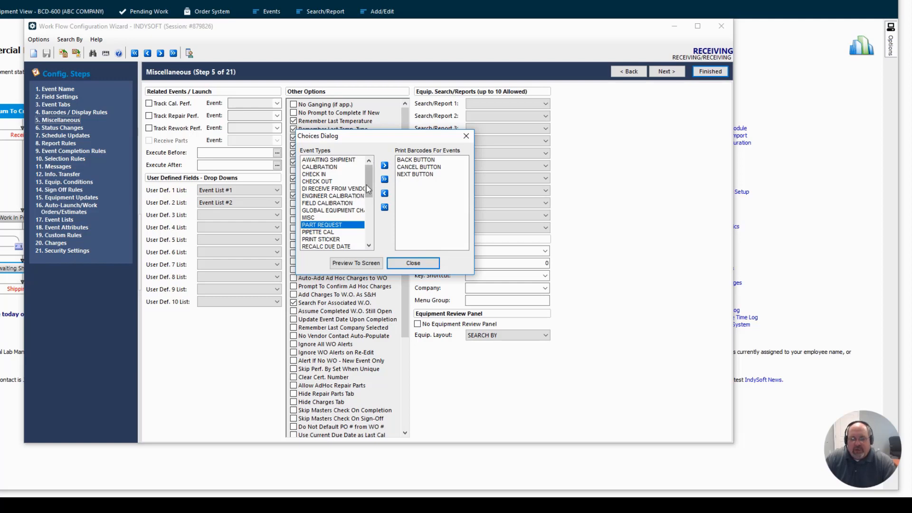
- Add the CHECK OUT and RECEIVING events to the barcode print selection
mouse_move(368, 181)
left_mouse_down()
mouse_move(372, 217)
mouse_move(372, 183)
left_mouse_up()
left_click(320, 183)
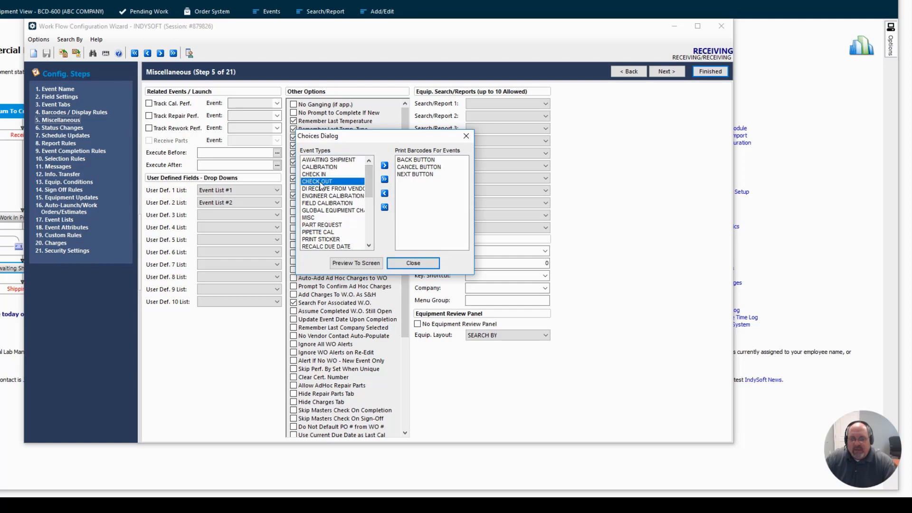
left_click(384, 166)
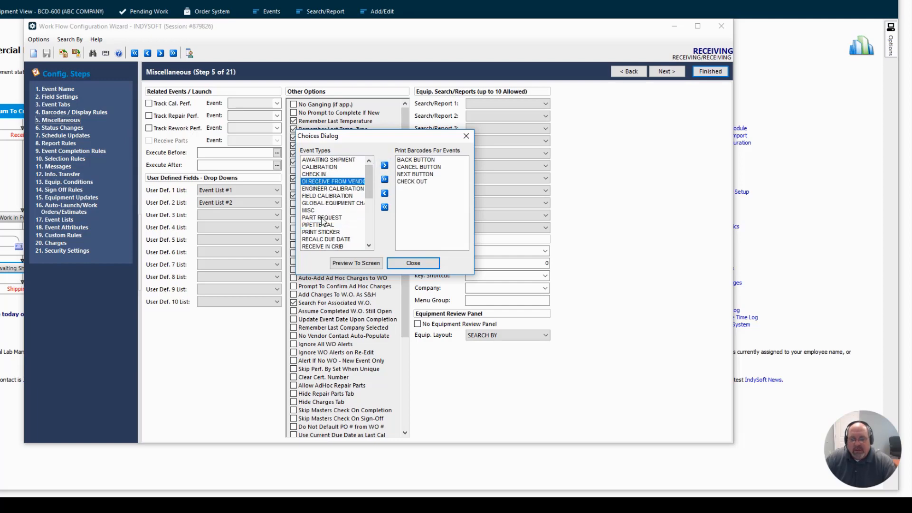
scroll(322, 219, "down", 1)
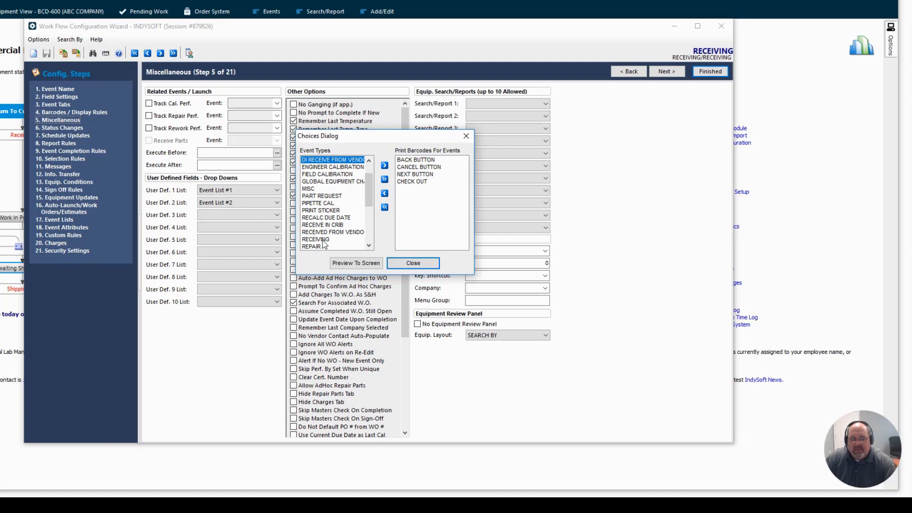
left_click(323, 240)
left_click(385, 167)
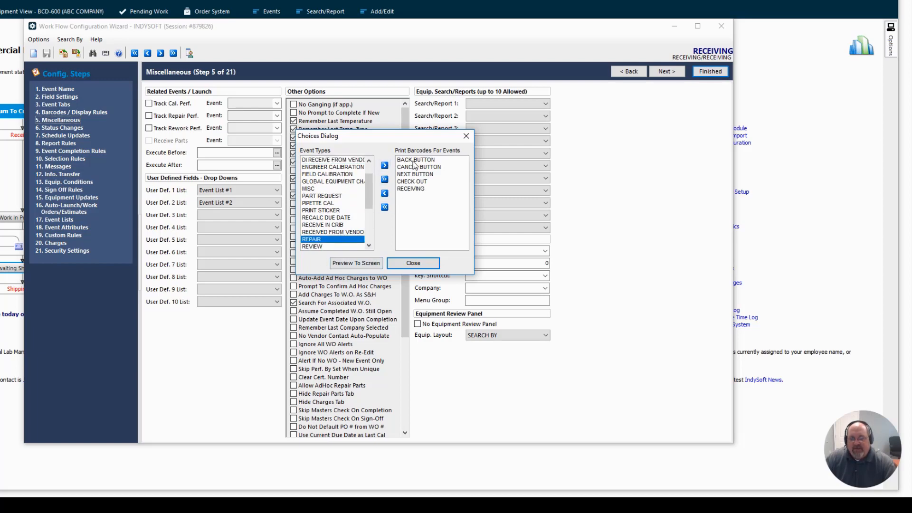
- Preview the selected event barcodes on screen with the report title "IndySoft cheat sheet"
left_click(352, 264)
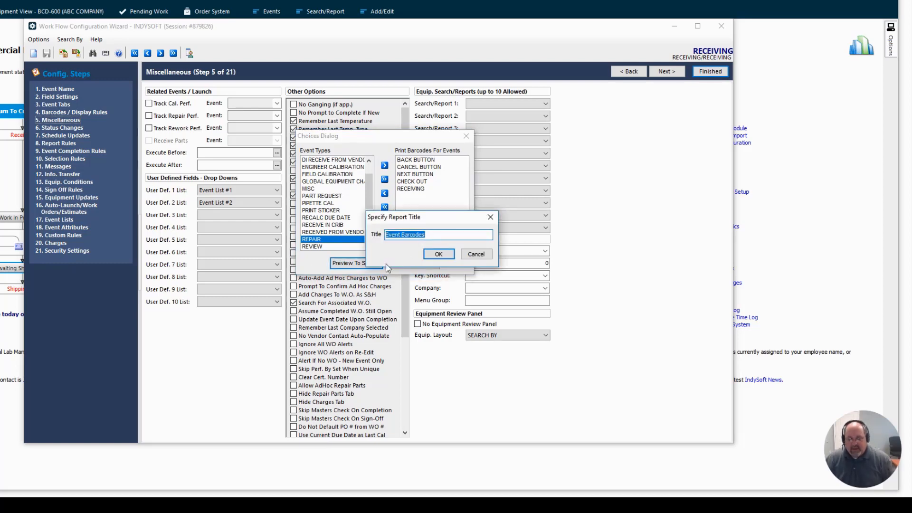
type("I")
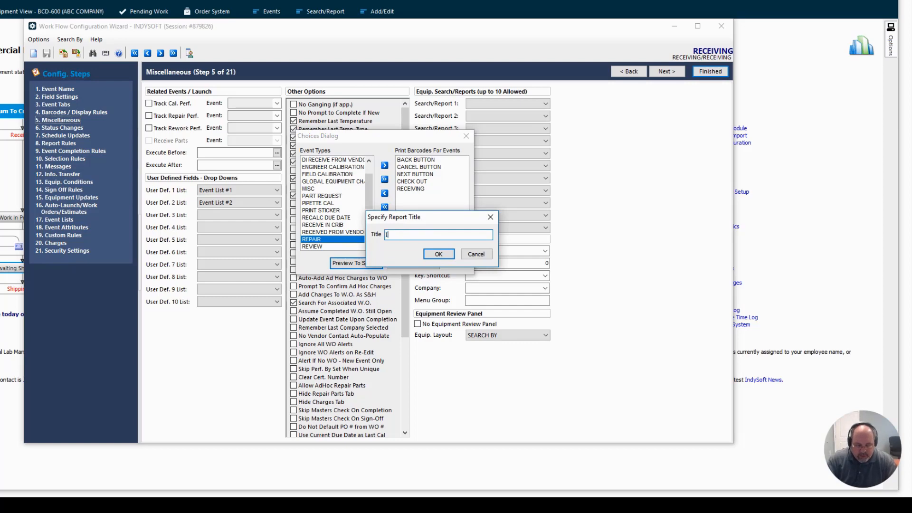
type("ndySoft cheat sheet")
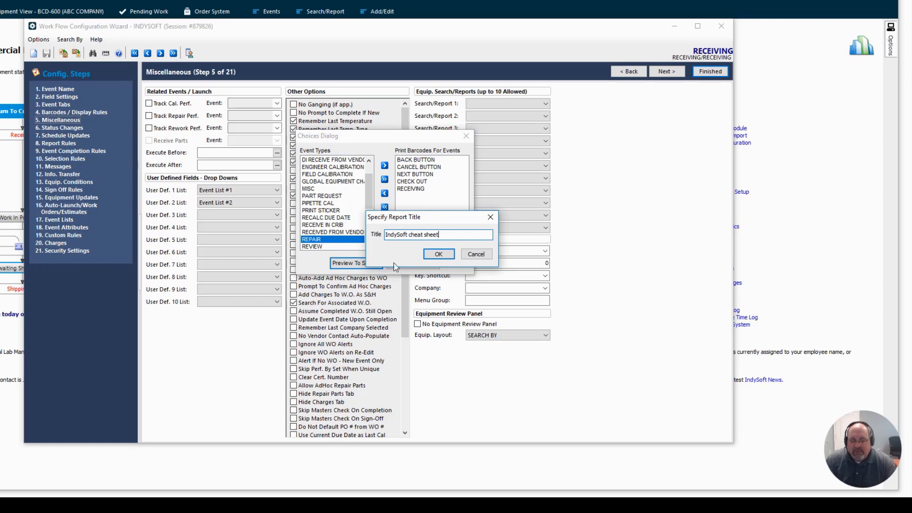
left_click(438, 253)
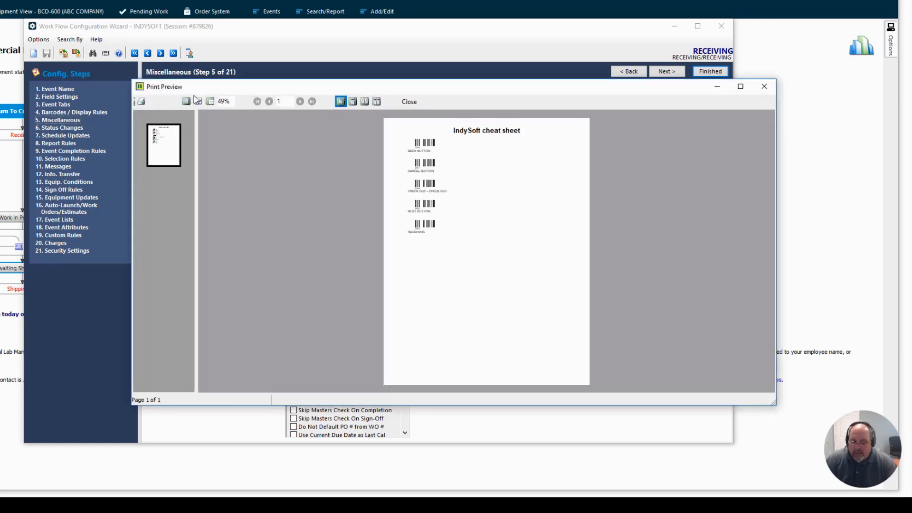
- Enlarge the cheat sheet preview to 100% and check its print options without printing
left_click(234, 101)
type("1")
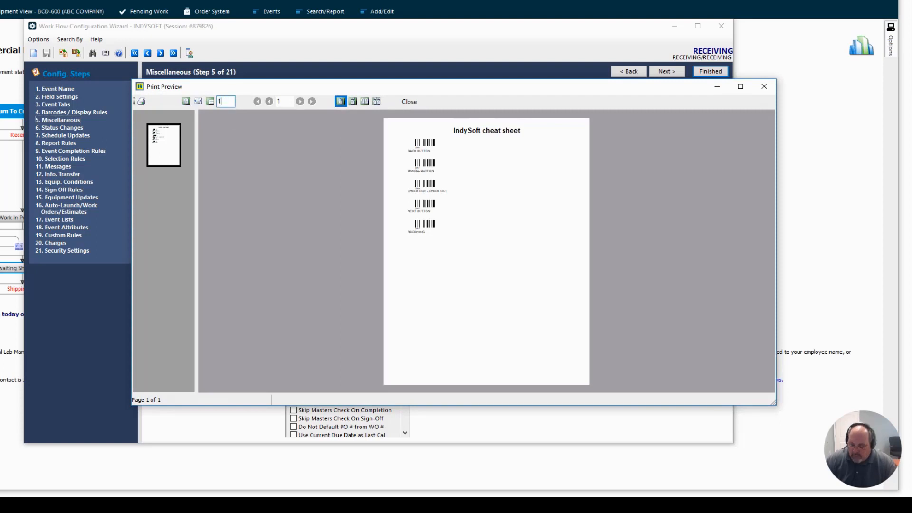
type("00")
key("Return")
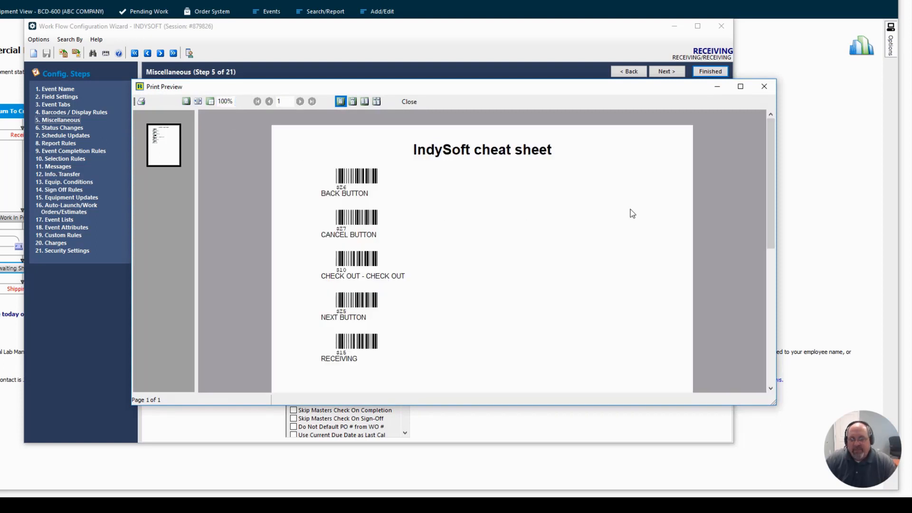
mouse_move(769, 195)
left_mouse_down()
mouse_move(771, 227)
mouse_move(776, 207)
mouse_move(776, 219)
mouse_move(759, 195)
left_mouse_up()
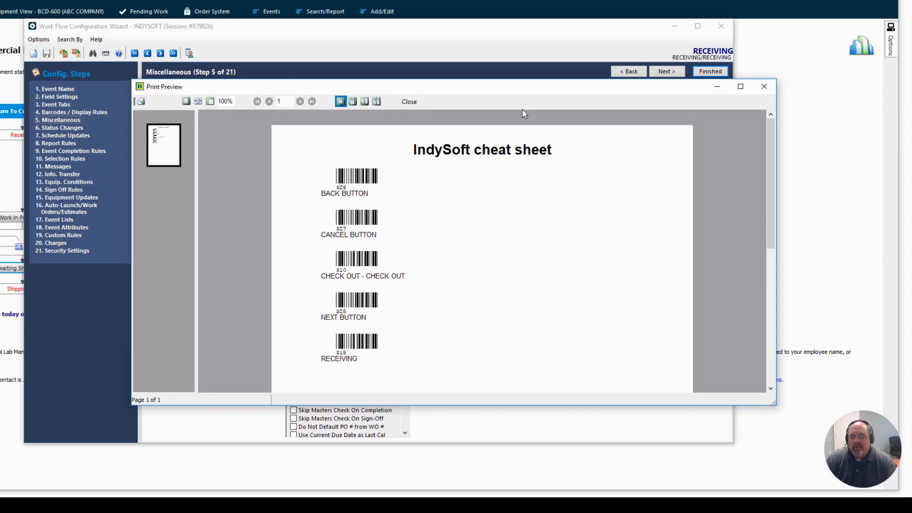
left_click(140, 100)
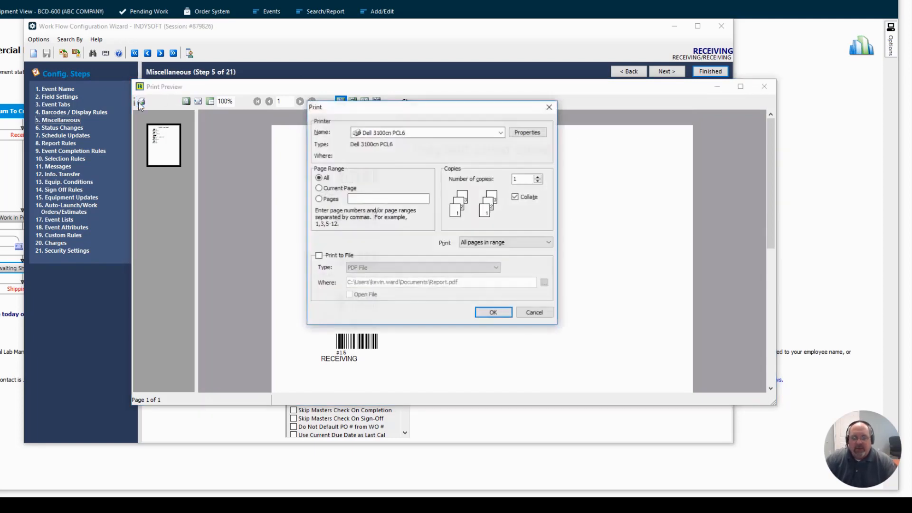
left_click(535, 314)
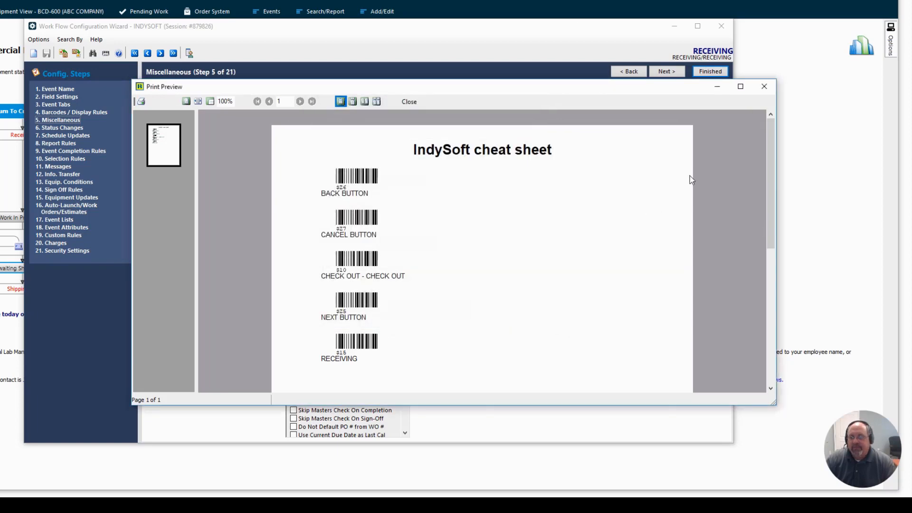
- Close the cheat sheet preview and the barcode selection dialog, leaving the Work Flow Configuration Wizard minimized
left_click(764, 87)
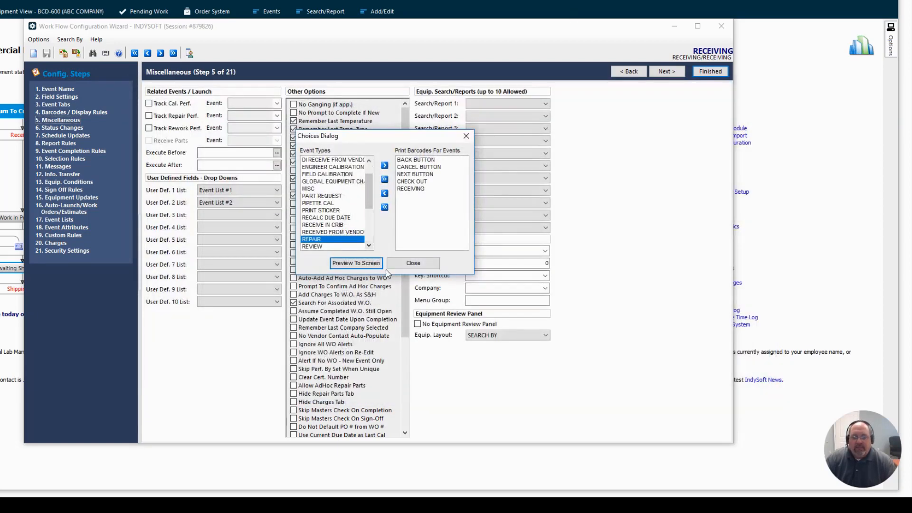
left_click(420, 264)
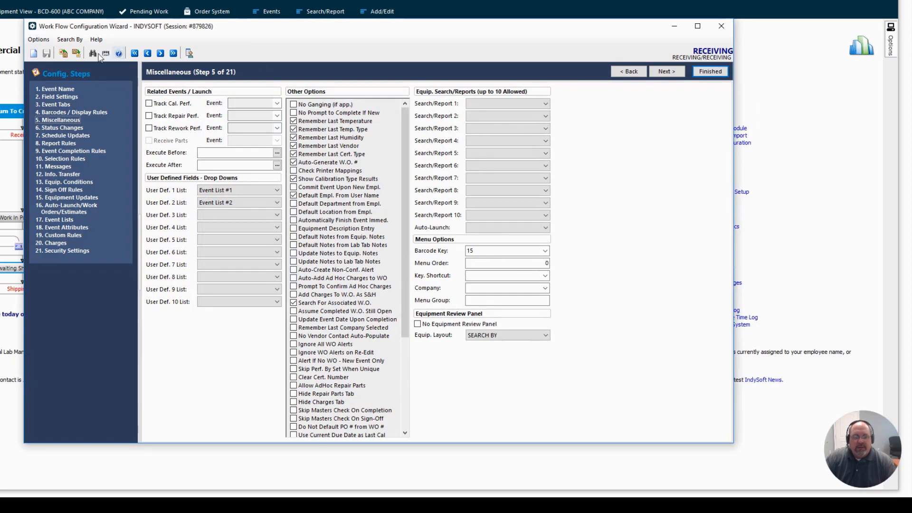
left_click(674, 26)
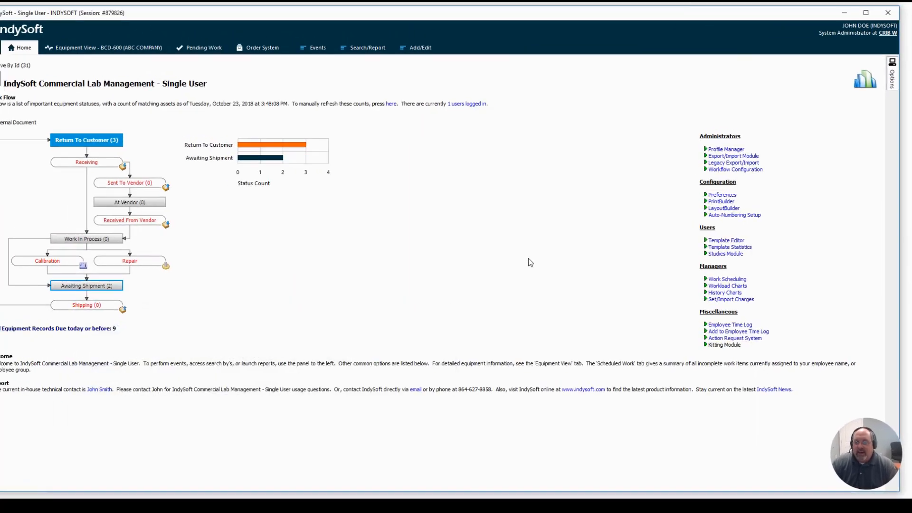
- Look up equipment BCD-200 in the Equipment View and start a Receiving event for it
left_click(143, 66)
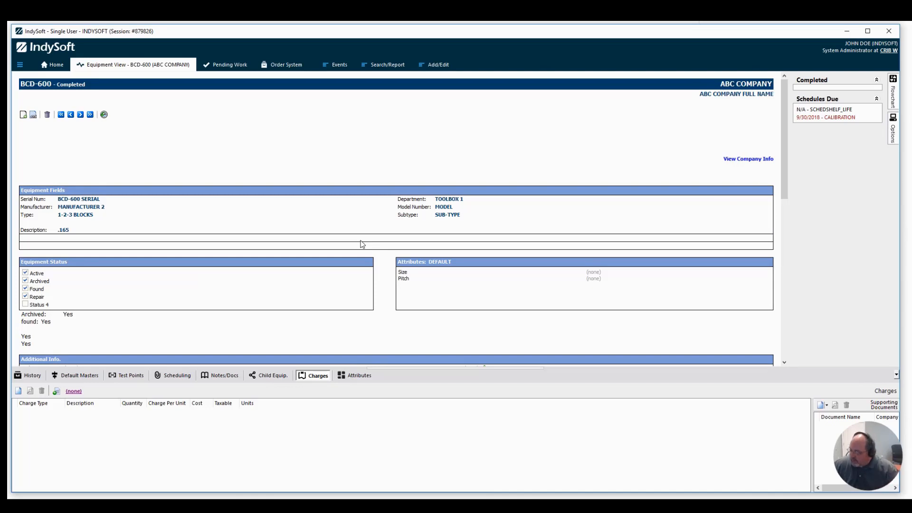
key("ctrl+f")
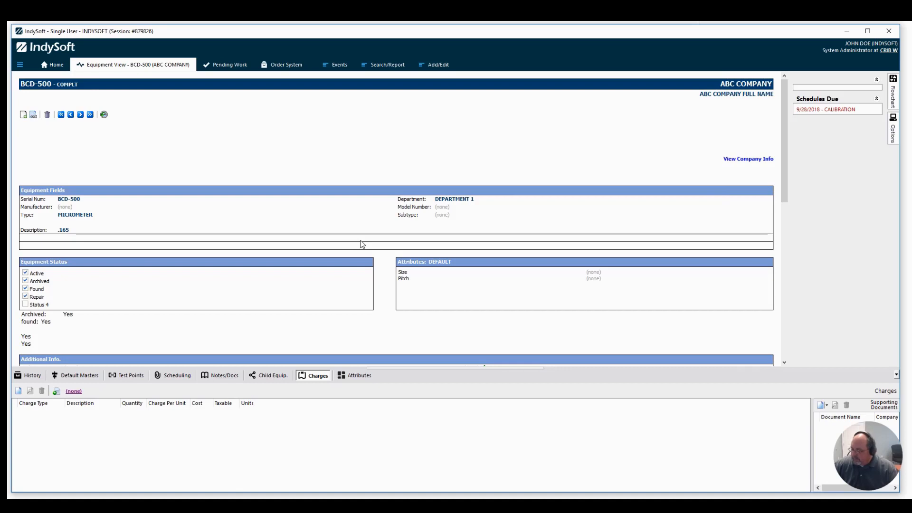
type("BCD-200")
key("Return")
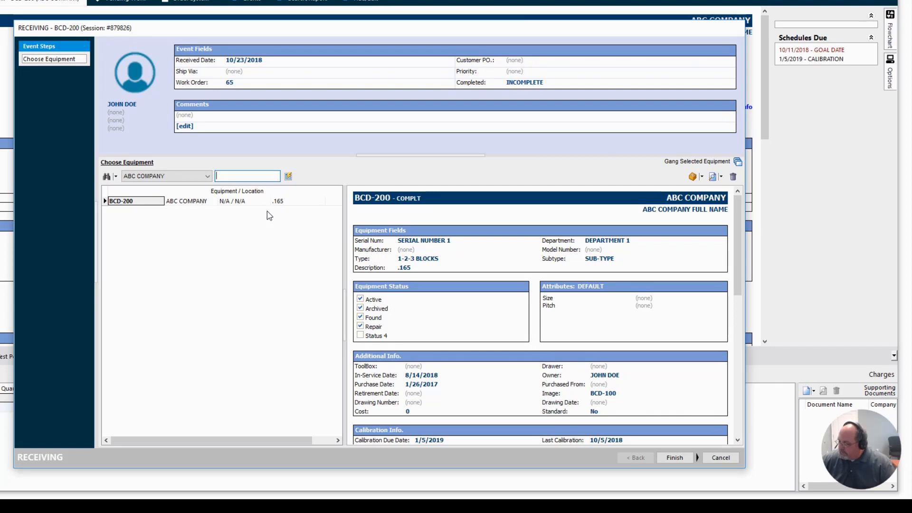
- Add equipment BCD-201 and BCD-500 to the Receiving event's equipment list
type("BCD-201")
key("Return")
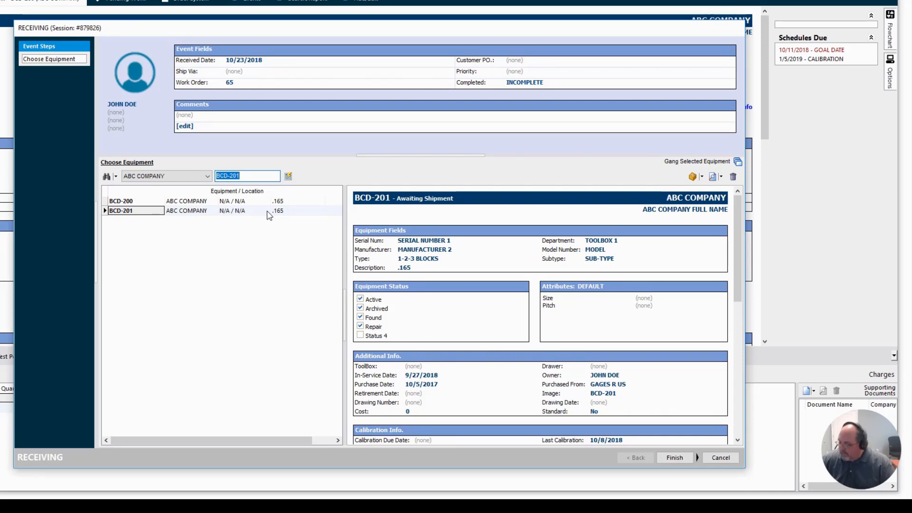
type("BCD-500")
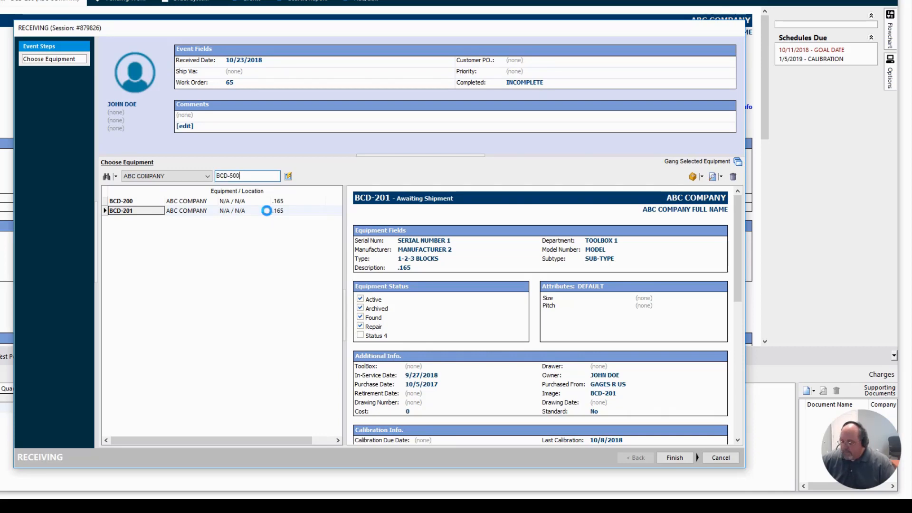
key("Return")
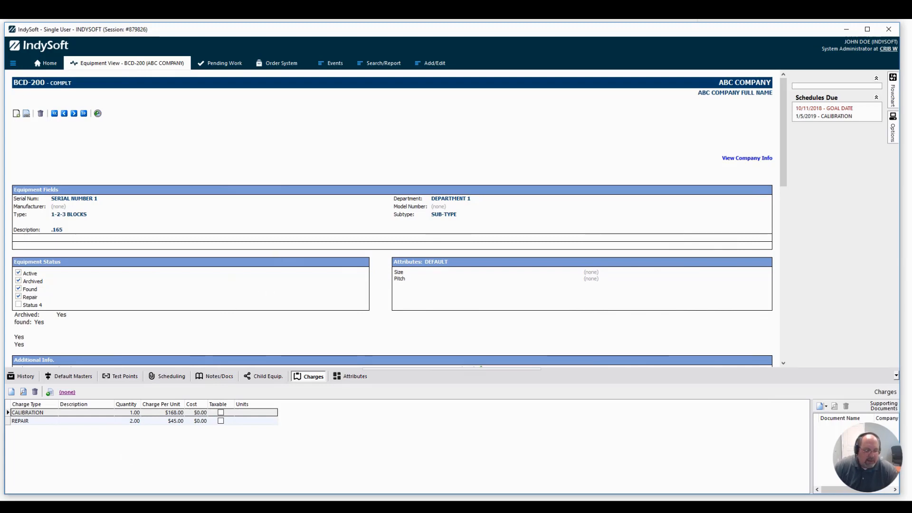
- Switch to a blank Notepad document and list BCD-200 twice, BCD-201 and BCD-600 on separate lines
key("super")
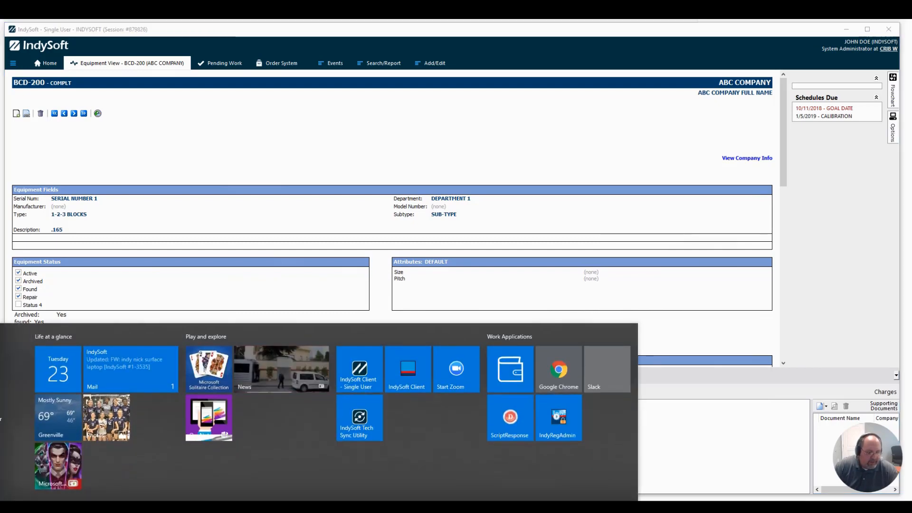
key("Escape")
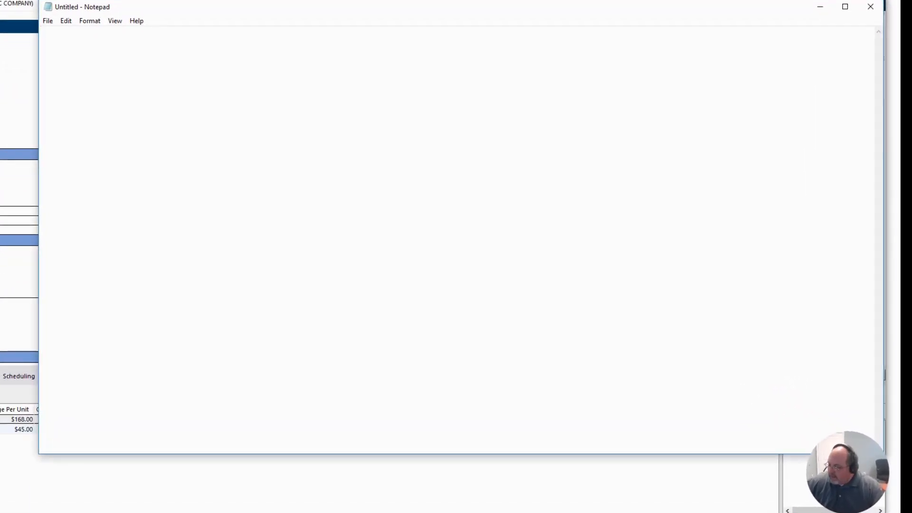
type("BCD-200")
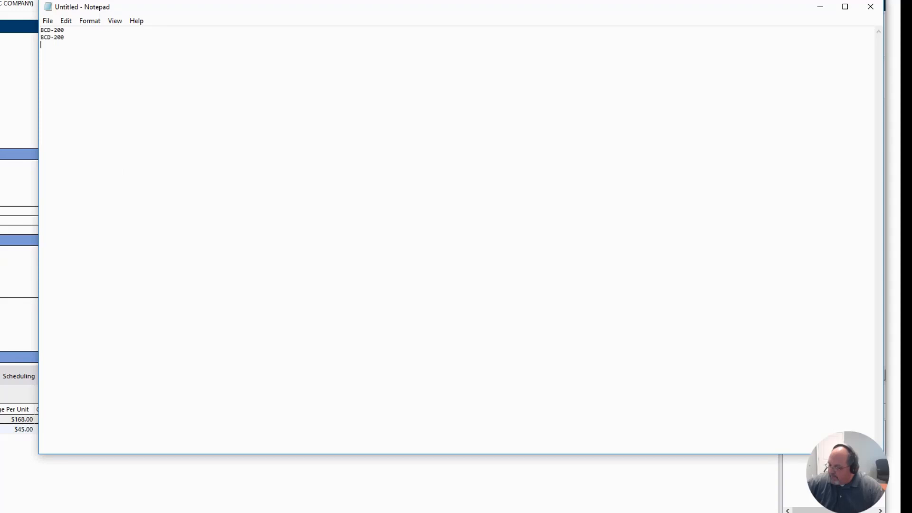
type("BCD-201")
key("Return")
type("BCD-600")
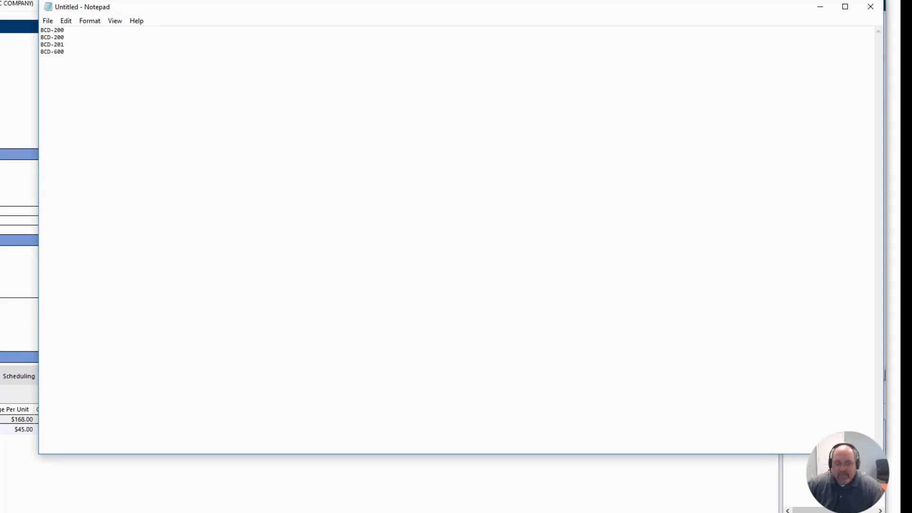
key("Return")
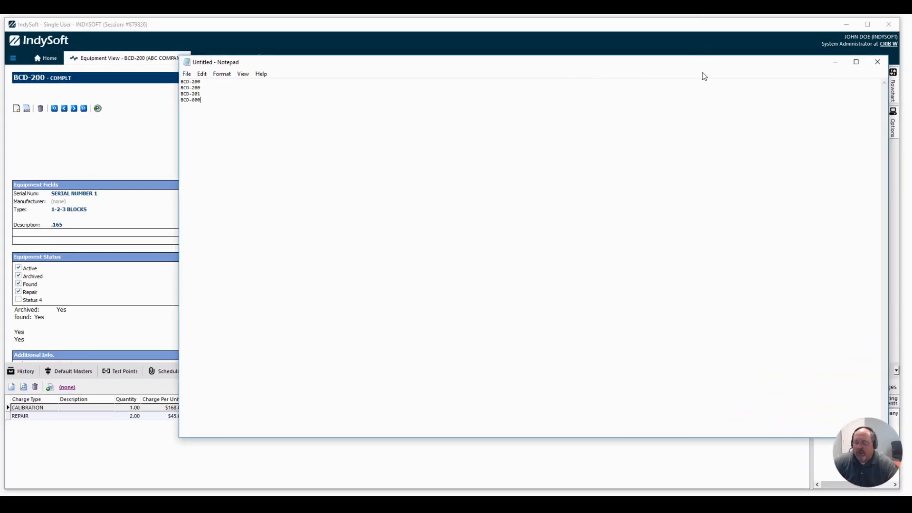
- Minimize Notepad and open the STICKERS / STANDARD template in the IndySoft Report Designer
left_click(837, 66)
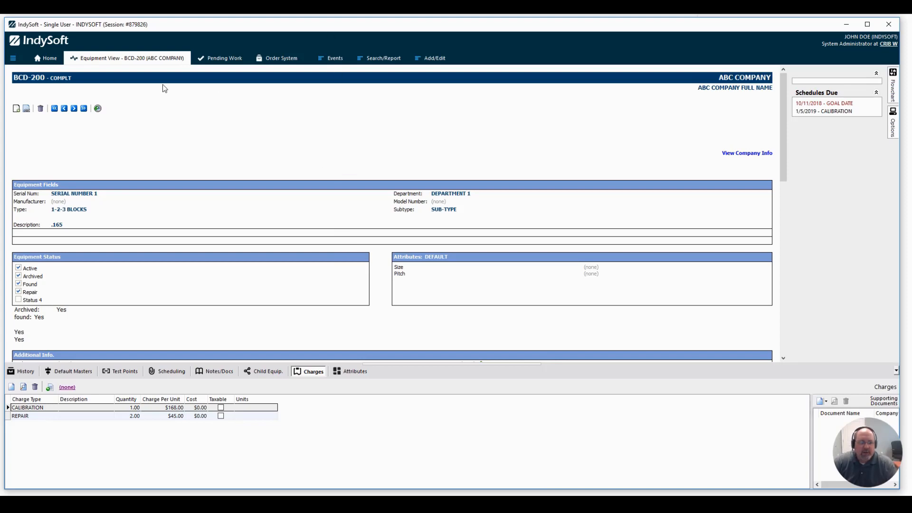
left_click(50, 60)
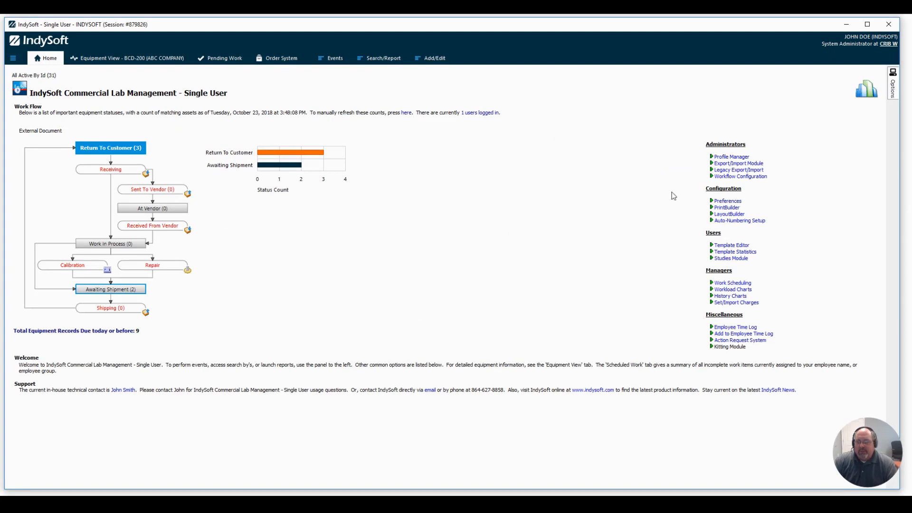
left_click(730, 204)
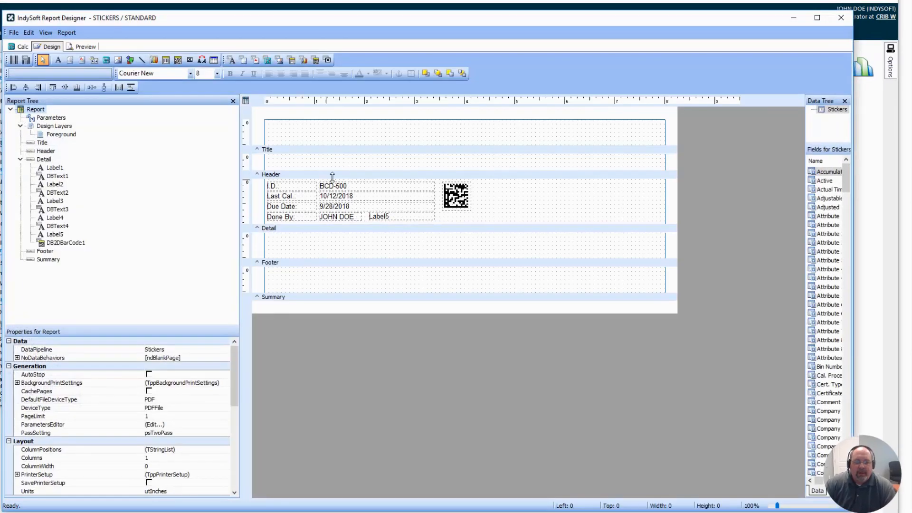
- Replace the sticker's existing 2D barcode with a new DB2DBarCode beside the text fields in the Detail band
left_click(464, 200)
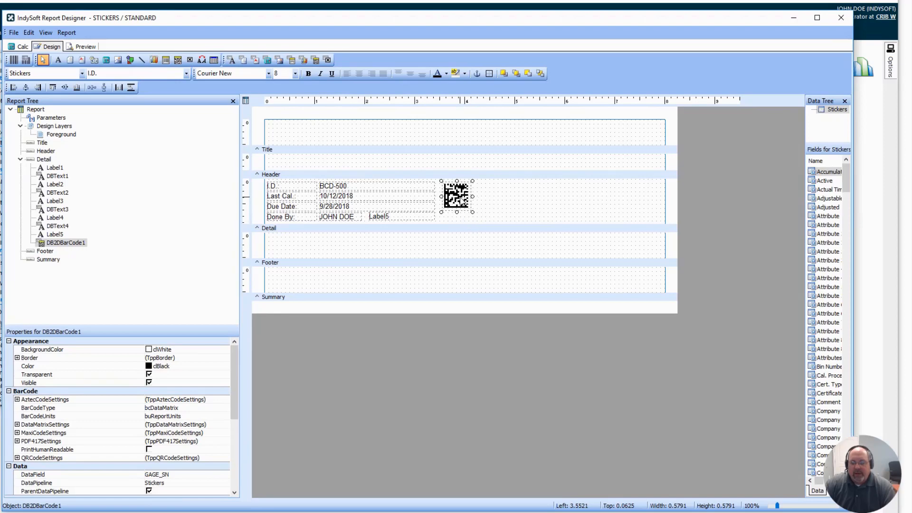
key("Delete")
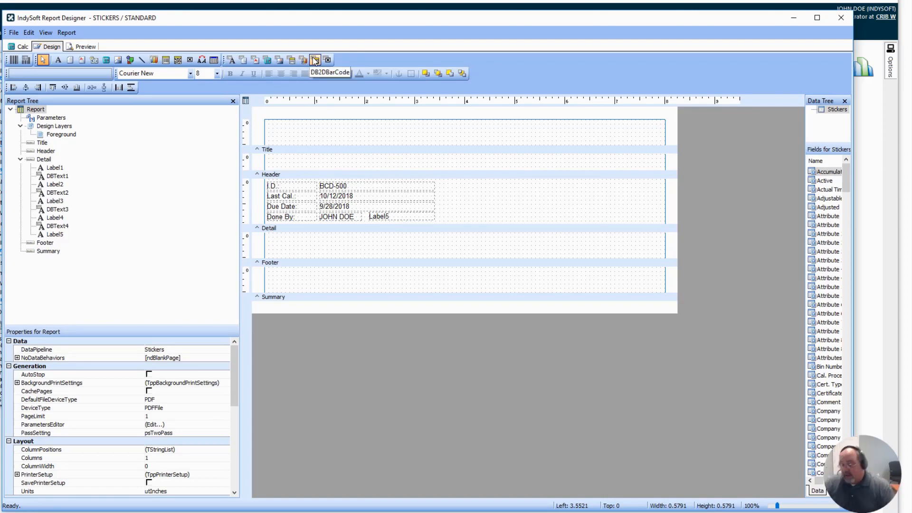
left_click(315, 60)
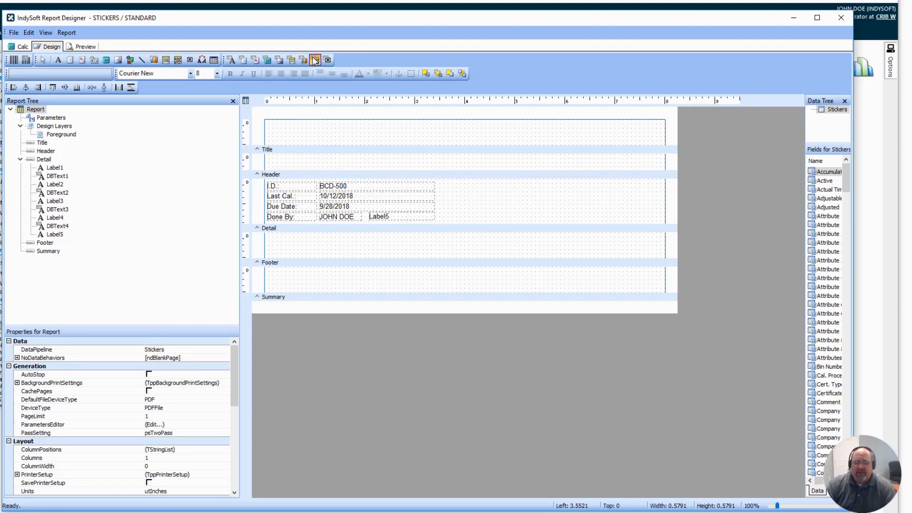
left_click(442, 185)
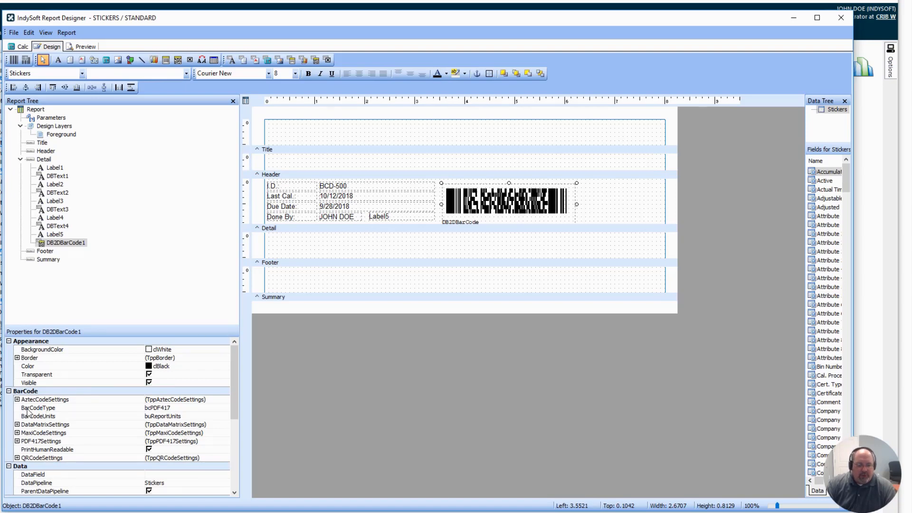
- Set the new barcode's type to bcDataMatrix and turn off its human-readable text
left_click(192, 410)
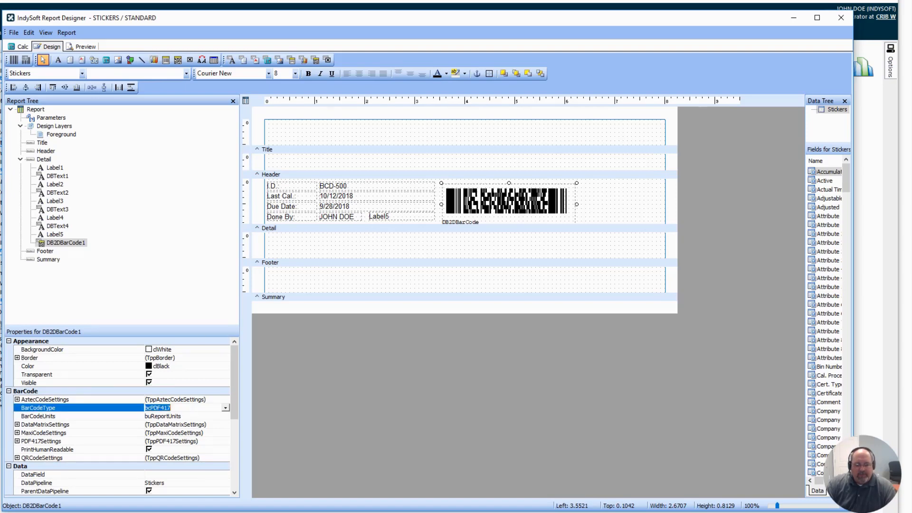
left_click(225, 408)
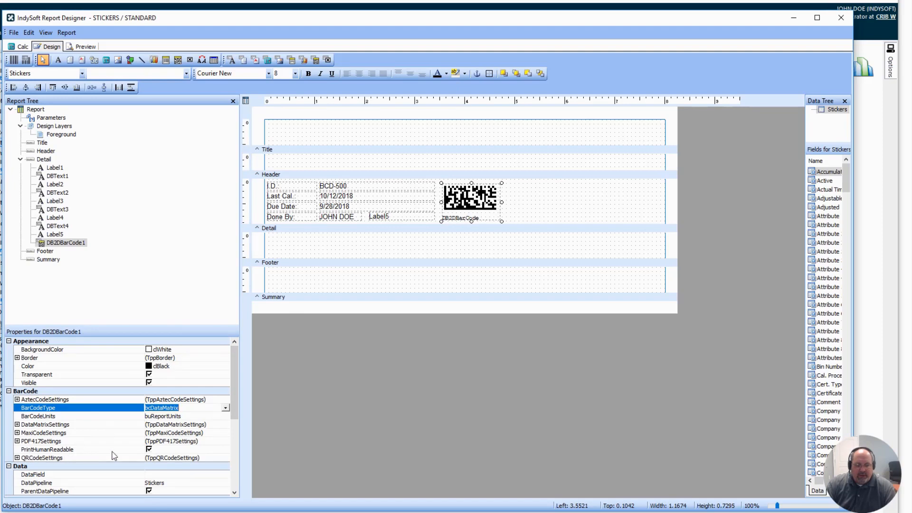
left_click(149, 449)
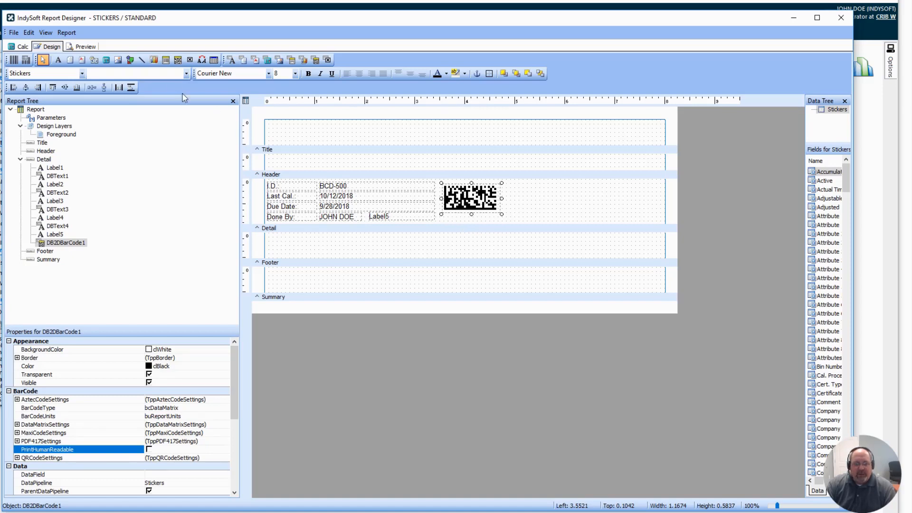
- Link the Data Matrix barcode to the I.D. field of the Stickers data
left_click(185, 74)
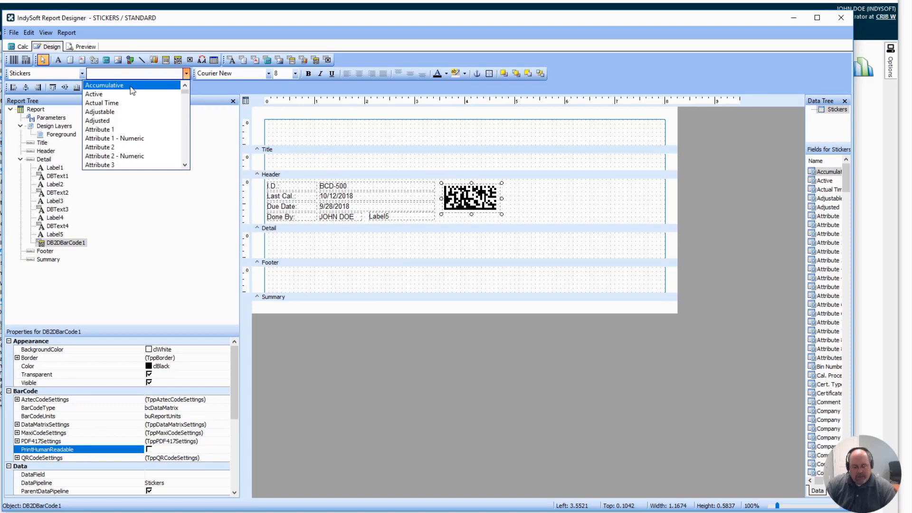
type("I.D.")
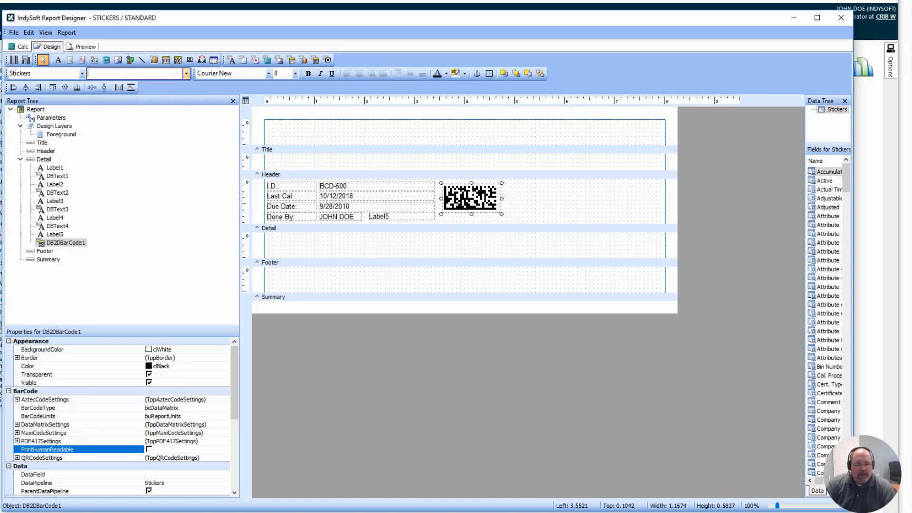
left_click(464, 192)
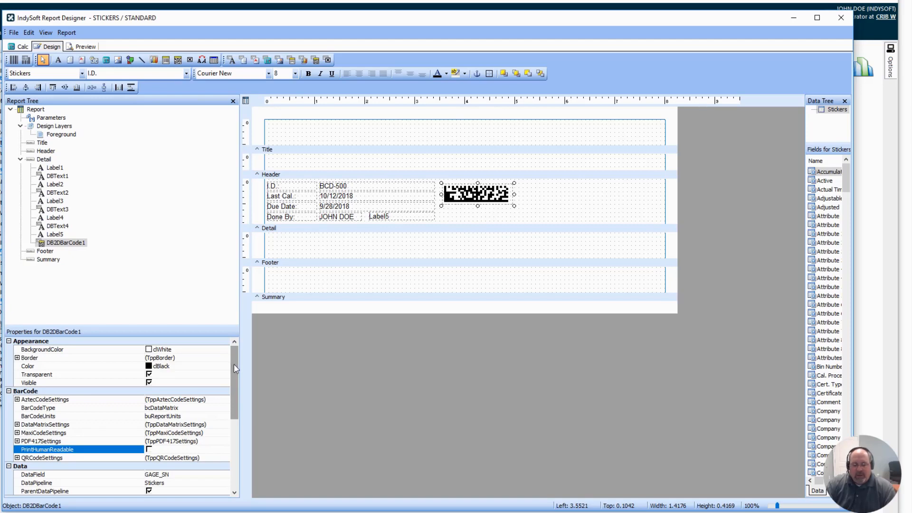
- Make the barcode square in its Data Matrix settings
left_click_drag(234, 369, 237, 393)
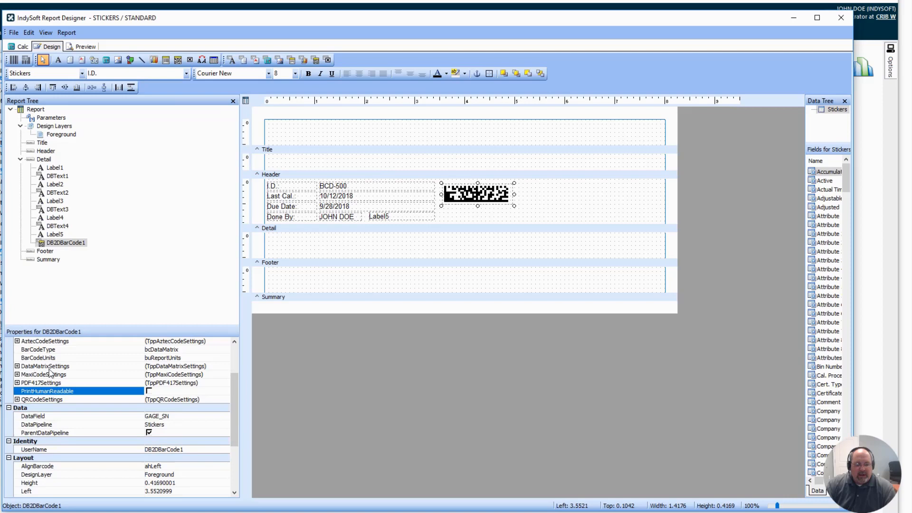
left_click(17, 366)
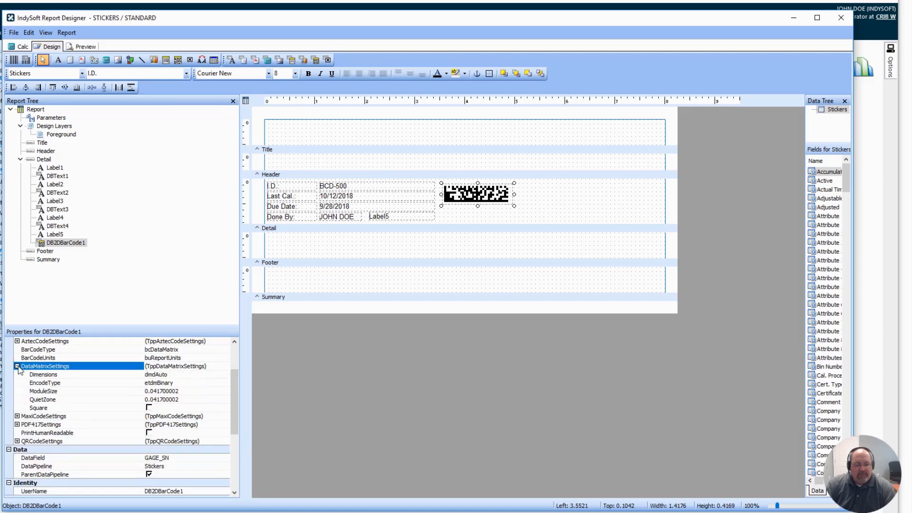
left_click(148, 408)
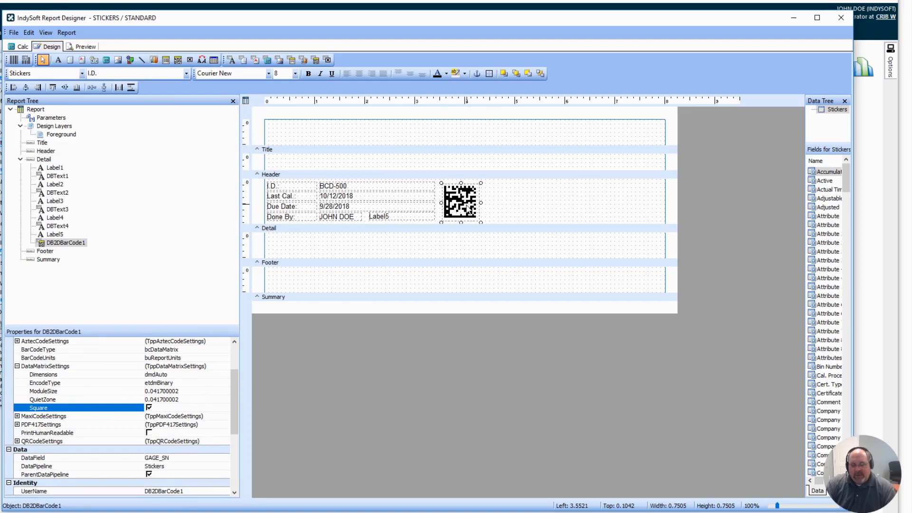
- Set the module size of the Data Matrix barcode to .031 to shrink it on the sticker
left_click(187, 391)
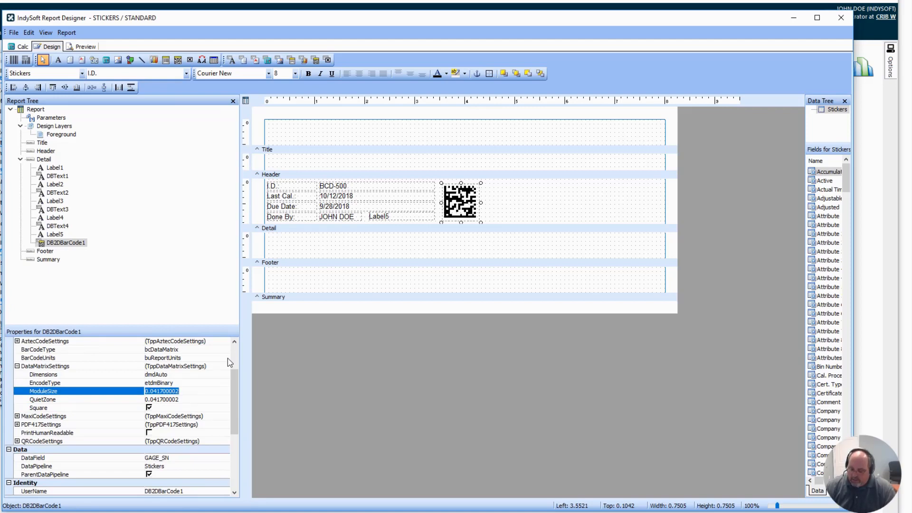
type(".031")
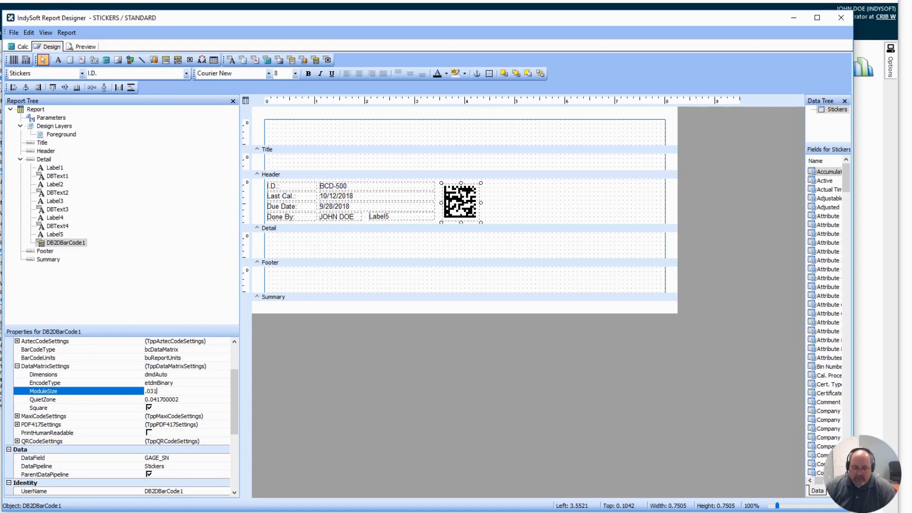
key("Return")
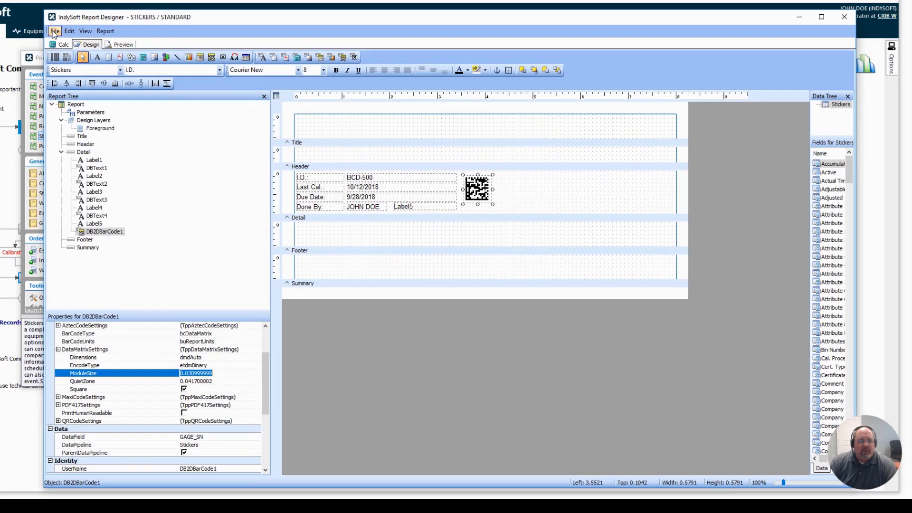
- Save the STANDARD sticker report with the check-in note "fgh" and return to the IndySoft home page
left_click(13, 32)
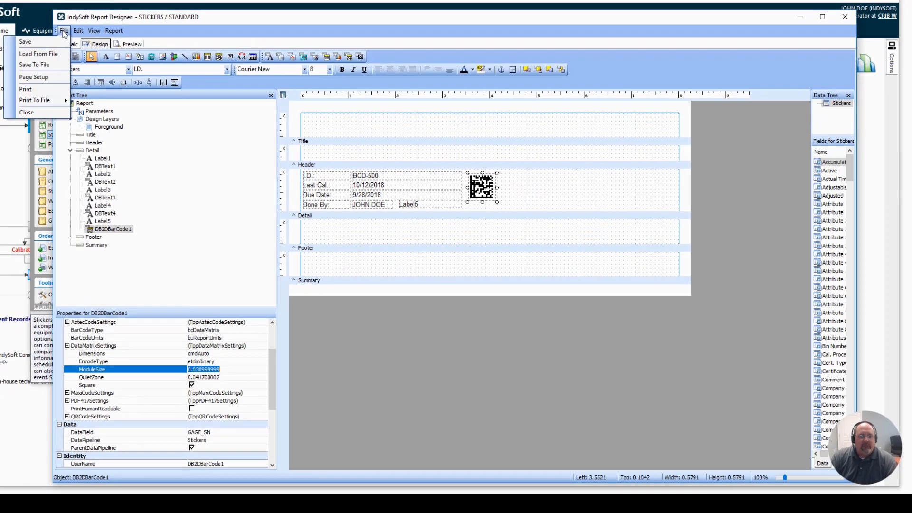
left_click(26, 42)
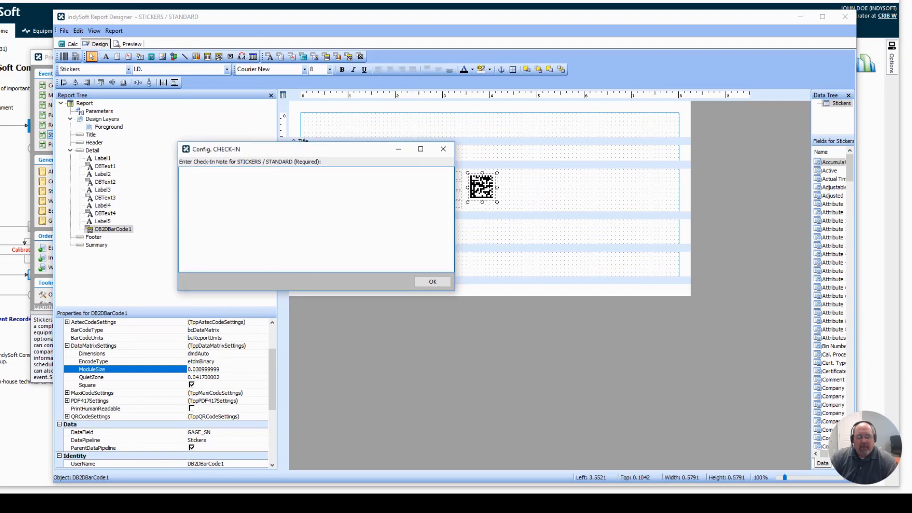
type("fghdhdfh")
left_click(432, 281)
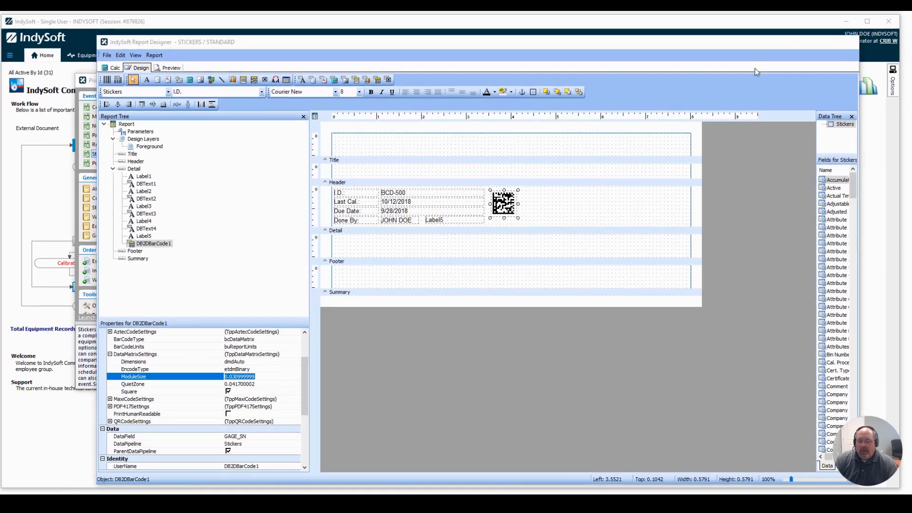
left_click(801, 19)
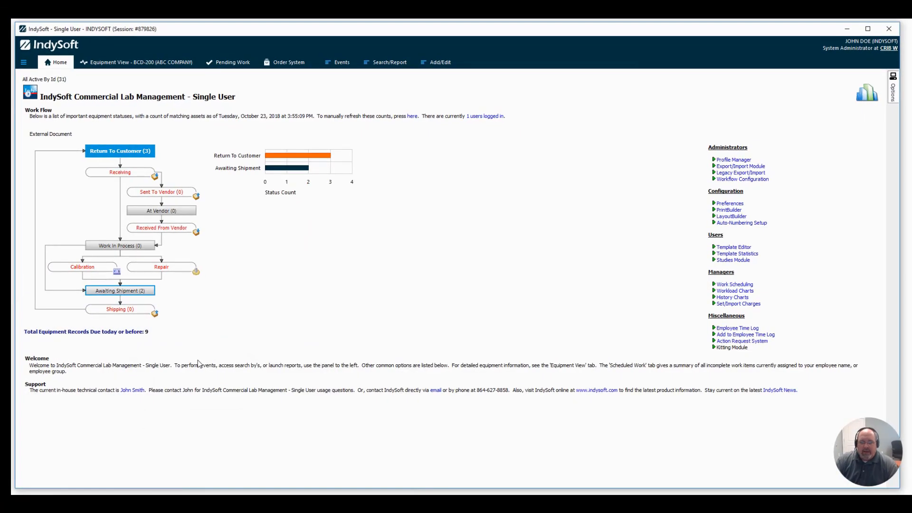